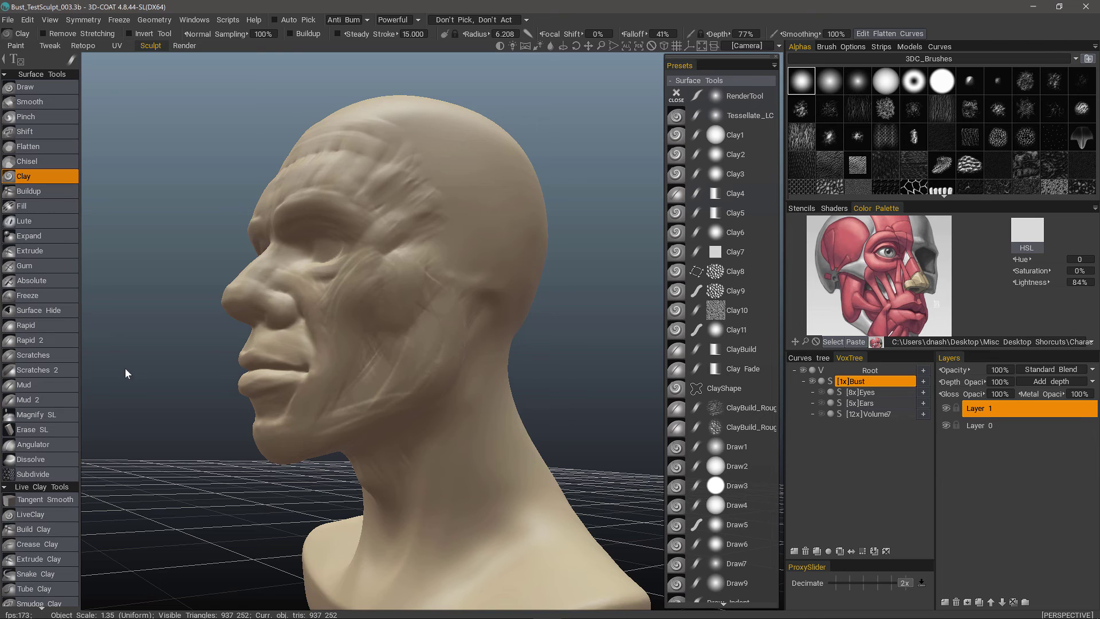
Step: Switch to the Move tool and enlarge its brush radius to about 19.3 for reshaping the side of the bust's head
{"action": "mouse_move", "coordinate": [389, 341]}
{"action": "left_mouse_down", "text": "alt"}
{"action": "mouse_move", "coordinate": [440, 386]}
{"action": "mouse_move", "coordinate": [425, 369]}
{"action": "left_mouse_up", "text": "alt"}
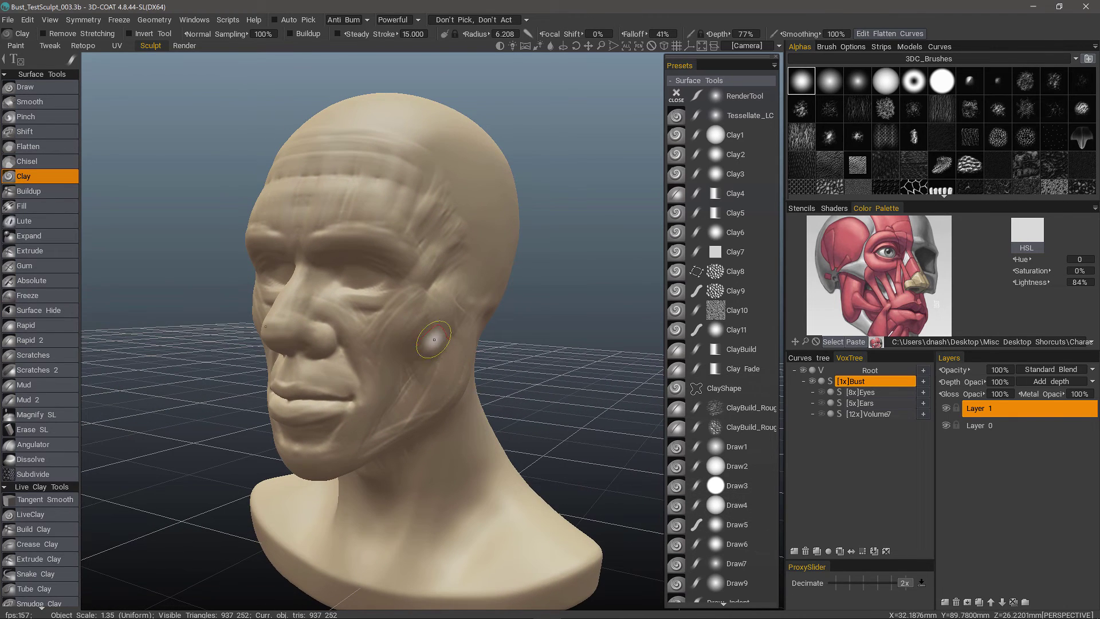
{"action": "right_click_drag", "start_coordinate": [443, 252], "coordinate": [475, 256]}
{"action": "left_click_drag", "start_coordinate": [471, 256], "coordinate": [475, 275], "text": "alt"}
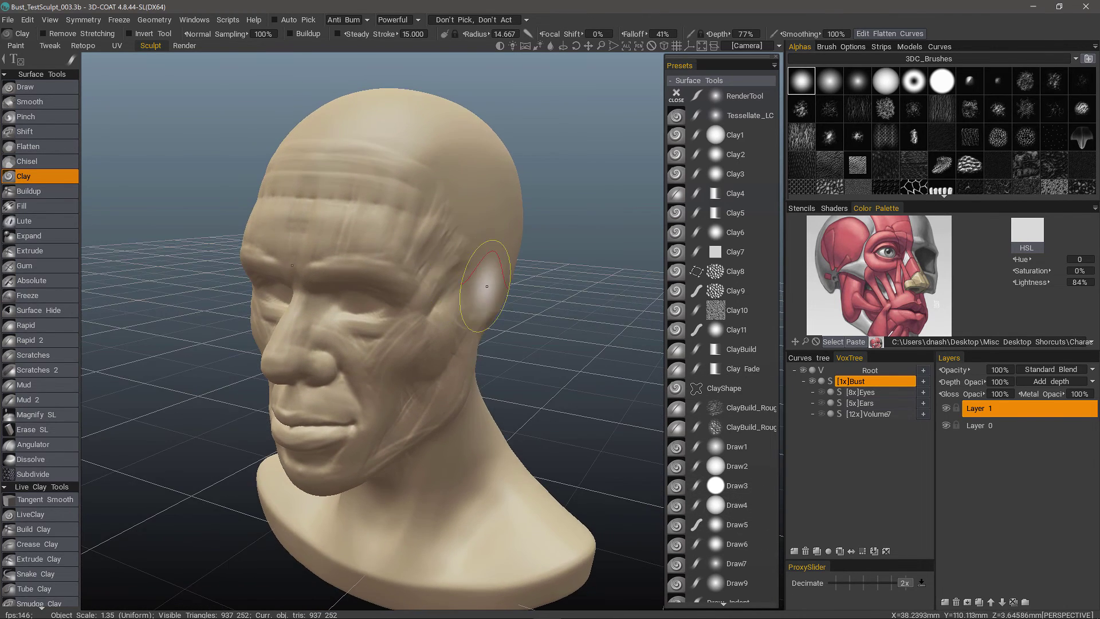
{"action": "scroll", "coordinate": [65, 567], "scroll_direction": "down", "scroll_amount": 8}
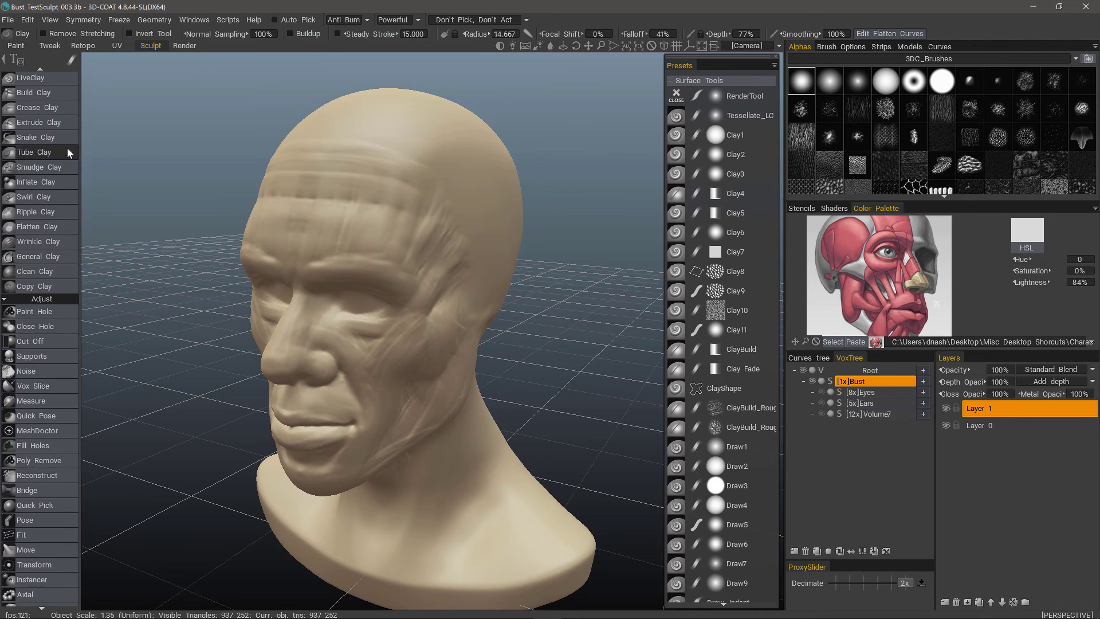
{"action": "left_click", "coordinate": [52, 555]}
{"action": "left_click_drag", "start_coordinate": [507, 234], "coordinate": [483, 285], "text": "alt"}
{"action": "right_click_drag", "start_coordinate": [485, 286], "coordinate": [490, 286]}
{"action": "left_click_drag", "start_coordinate": [474, 283], "coordinate": [479, 285], "text": "alt"}
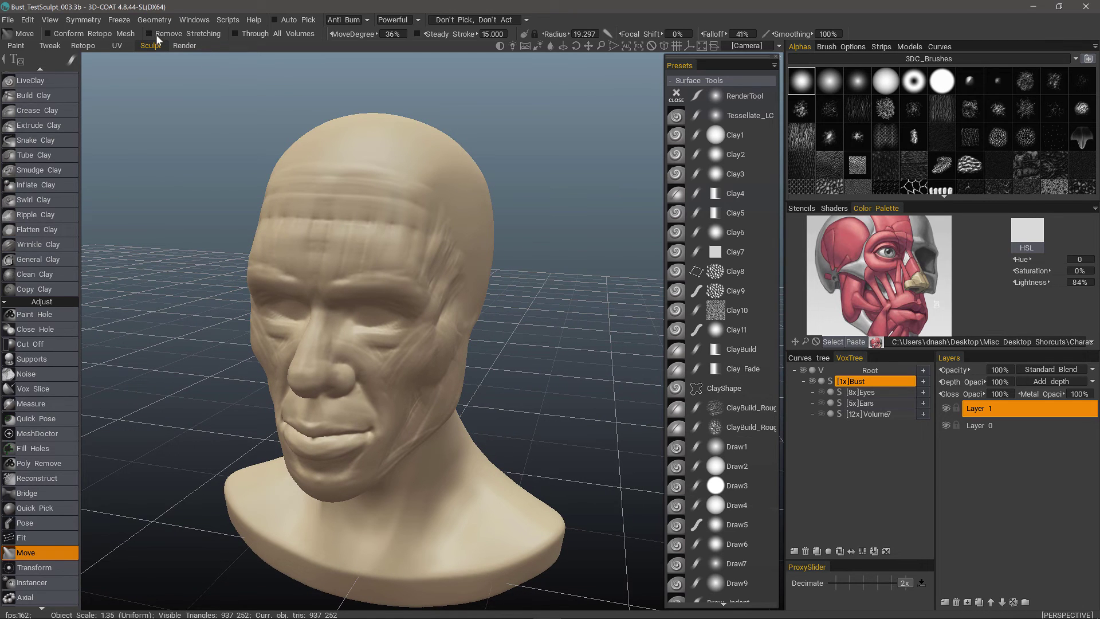
{"action": "left_click_drag", "start_coordinate": [493, 303], "coordinate": [476, 306], "text": "alt"}
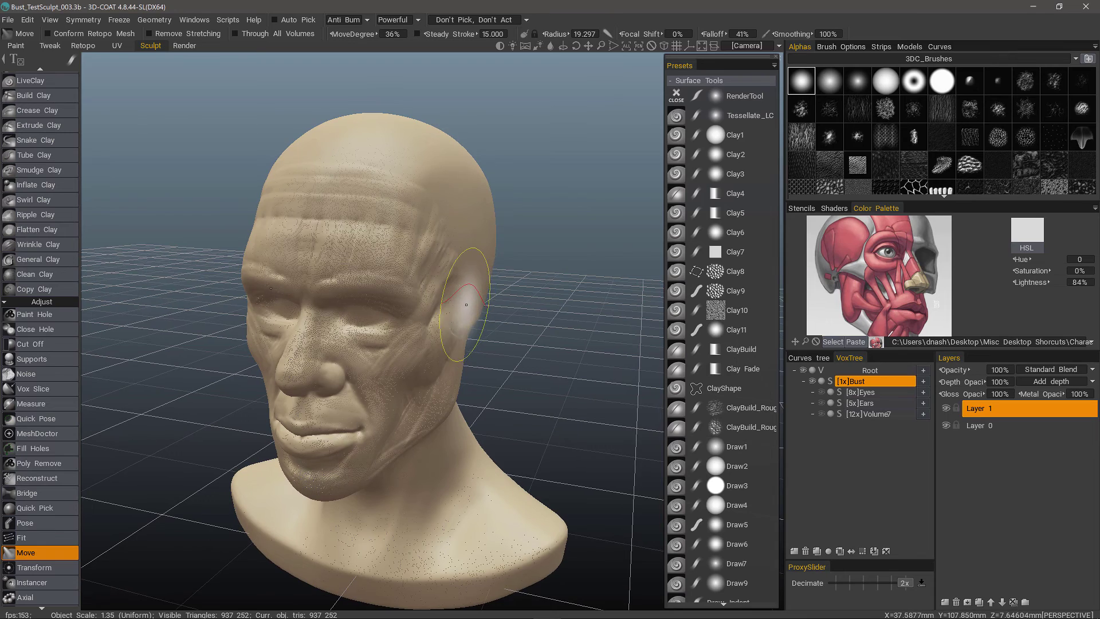
Step: Pull the sides of the head outward into long pointed ears, enlarging the brush radius to about 25.8 for extending the tips
{"action": "left_click_drag", "start_coordinate": [513, 264], "coordinate": [464, 297]}
{"action": "left_click_drag", "start_coordinate": [565, 268], "coordinate": [799, 250]}
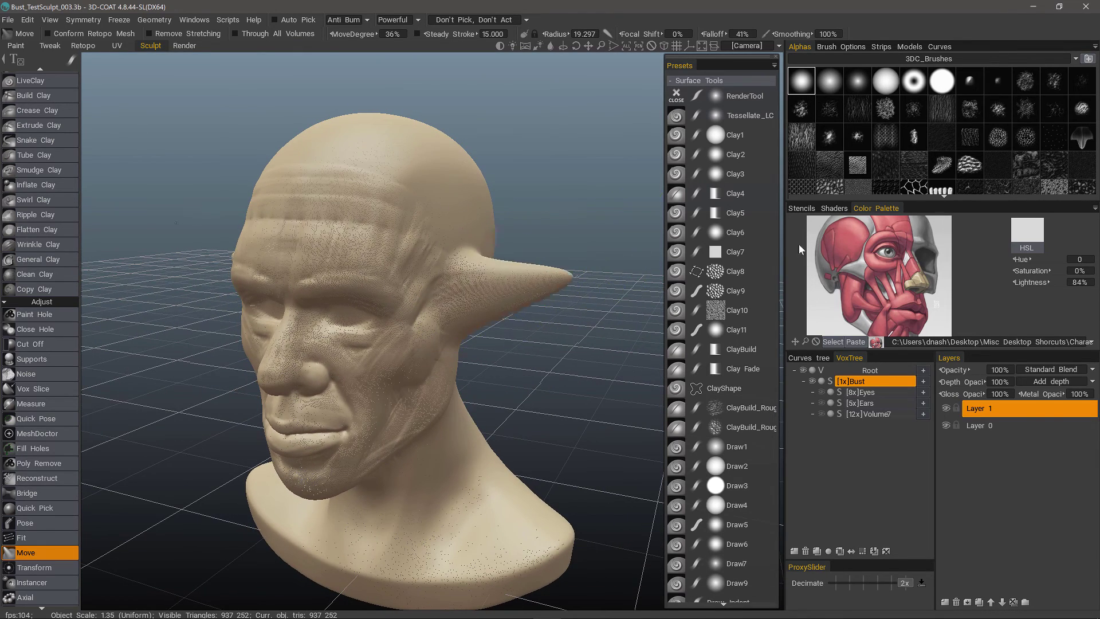
{"action": "mouse_move", "coordinate": [536, 322]}
{"action": "left_mouse_down"}
{"action": "mouse_move", "coordinate": [466, 295]}
{"action": "mouse_move", "coordinate": [466, 328]}
{"action": "mouse_move", "coordinate": [410, 311]}
{"action": "left_mouse_up"}
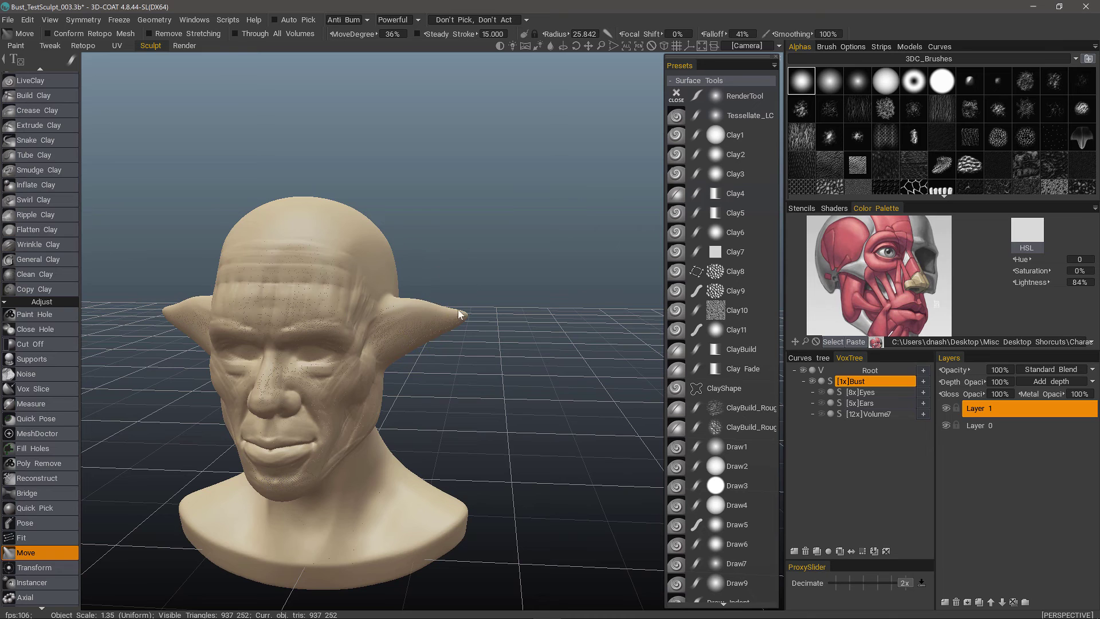
{"action": "left_click_drag", "start_coordinate": [462, 313], "coordinate": [561, 310]}
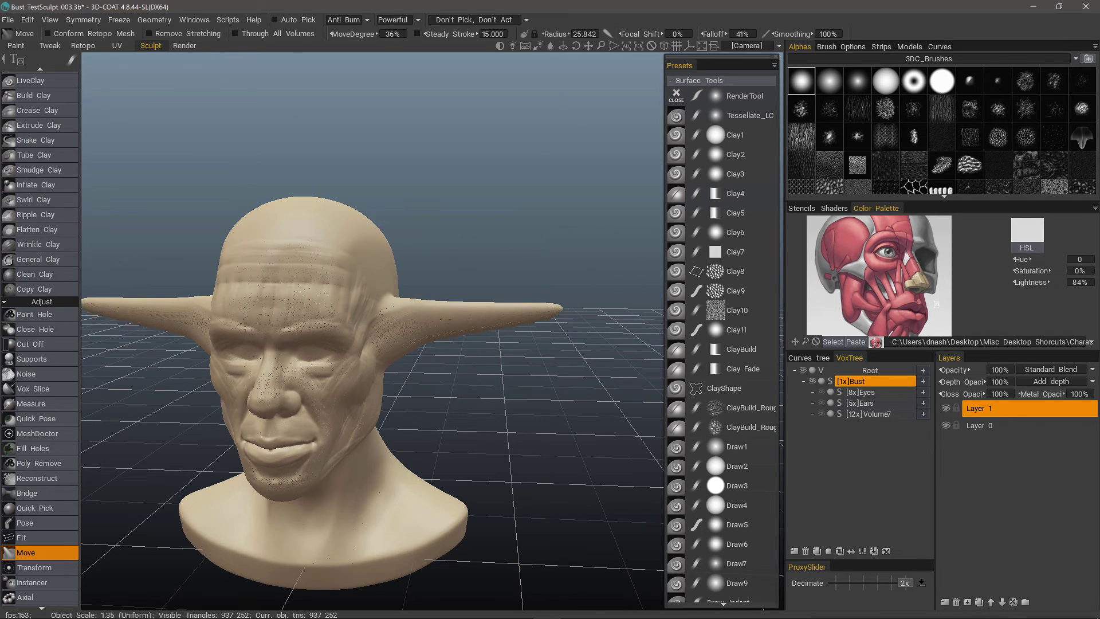
Step: Thicken and curve the long ears with the Move tool, raising their upper edge with a brush radius of about 35
{"action": "right_click_drag", "start_coordinate": [503, 344], "coordinate": [388, 485]}
{"action": "mouse_move", "coordinate": [389, 485]}
{"action": "left_mouse_down"}
{"action": "mouse_move", "coordinate": [335, 379]}
{"action": "mouse_move", "coordinate": [317, 476]}
{"action": "mouse_move", "coordinate": [346, 510]}
{"action": "mouse_move", "coordinate": [314, 394]}
{"action": "mouse_move", "coordinate": [350, 382]}
{"action": "mouse_move", "coordinate": [366, 431]}
{"action": "mouse_move", "coordinate": [511, 433]}
{"action": "mouse_move", "coordinate": [441, 368]}
{"action": "mouse_move", "coordinate": [447, 395]}
{"action": "mouse_move", "coordinate": [461, 344]}
{"action": "mouse_move", "coordinate": [311, 287]}
{"action": "mouse_move", "coordinate": [346, 292]}
{"action": "mouse_move", "coordinate": [467, 391]}
{"action": "left_mouse_up"}
{"action": "right_click_drag", "start_coordinate": [422, 294], "coordinate": [456, 301]}
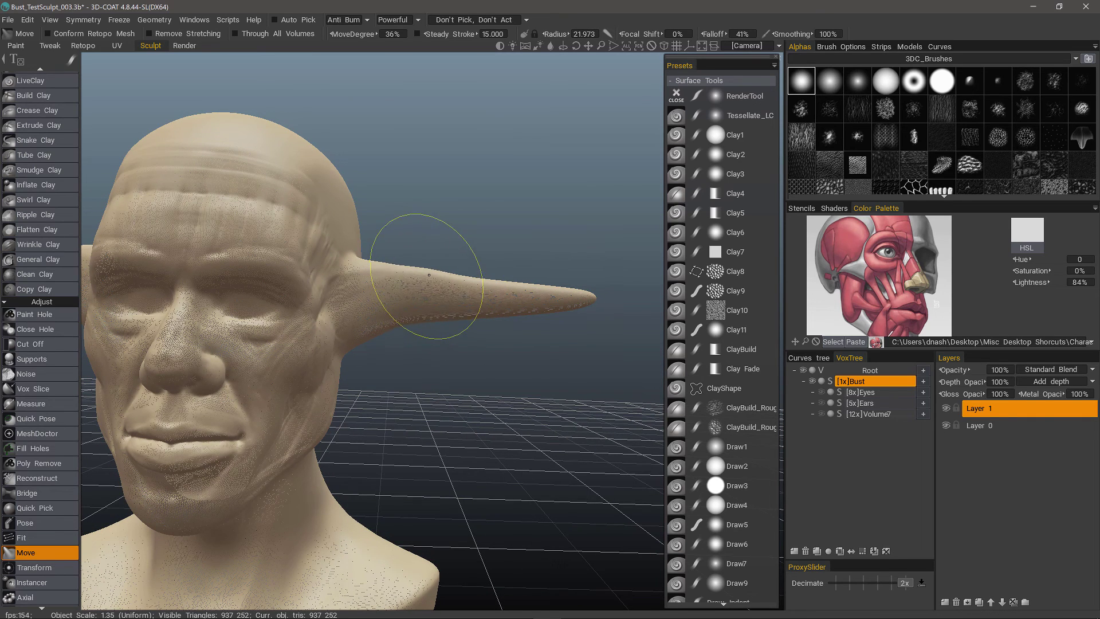
{"action": "mouse_move", "coordinate": [479, 280]}
{"action": "right_mouse_down"}
{"action": "mouse_move", "coordinate": [432, 295]}
{"action": "mouse_move", "coordinate": [413, 283]}
{"action": "right_mouse_up"}
{"action": "left_click_drag", "start_coordinate": [451, 291], "coordinate": [449, 260]}
{"action": "right_click_drag", "start_coordinate": [446, 282], "coordinate": [395, 236], "text": "alt"}
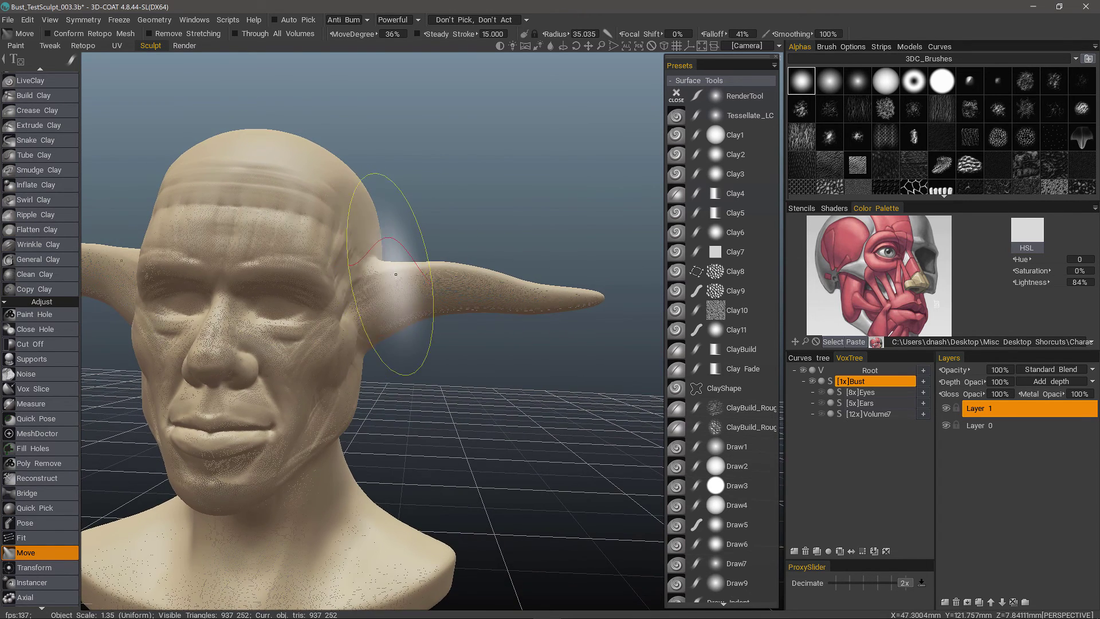
{"action": "left_click_drag", "start_coordinate": [414, 274], "coordinate": [413, 266]}
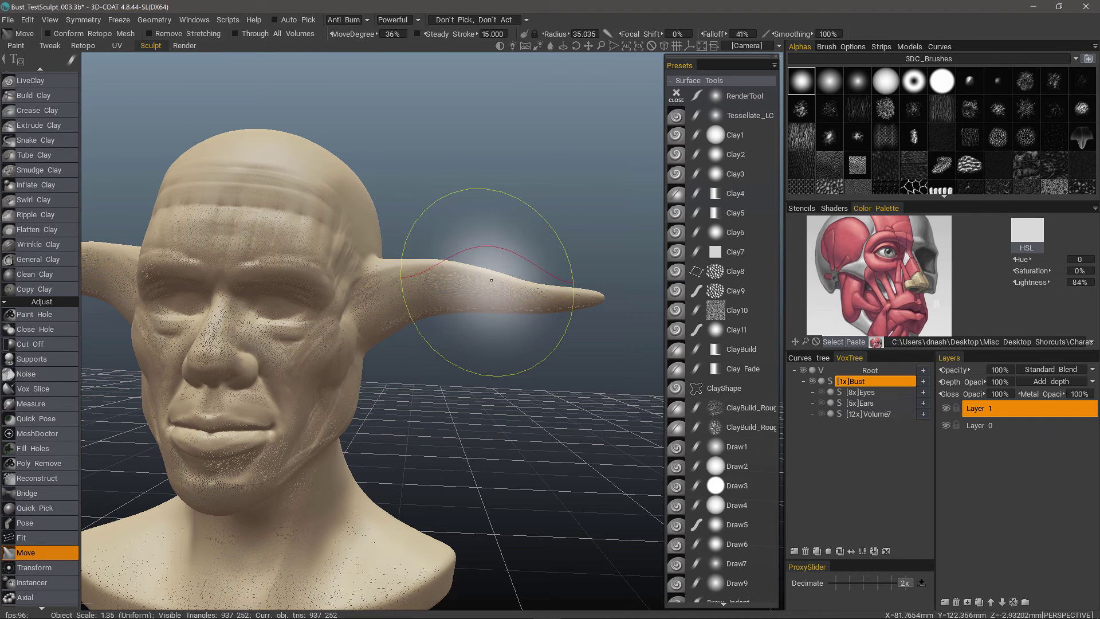
{"action": "left_click_drag", "start_coordinate": [482, 277], "coordinate": [479, 270]}
{"action": "left_click_drag", "start_coordinate": [539, 293], "coordinate": [539, 291]}
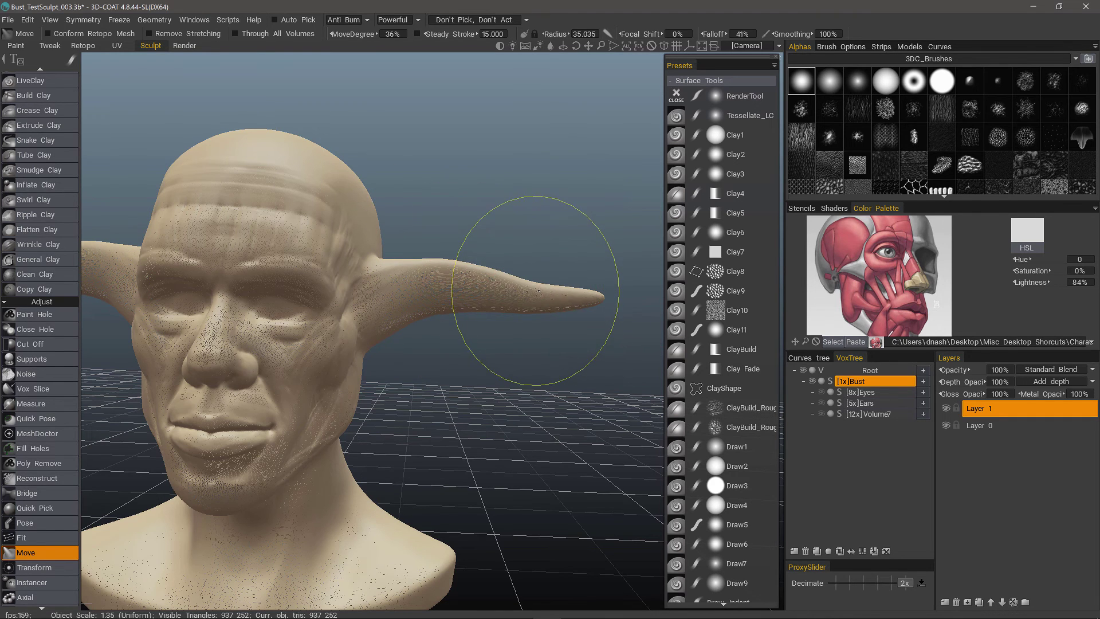
Step: Turn on Remove Stretching for the Move tool, pick the small soft round alpha and reduce the radius to about 17
{"action": "mouse_move", "coordinate": [538, 290]}
{"action": "middle_mouse_down"}
{"action": "mouse_move", "coordinate": [514, 449]}
{"action": "mouse_move", "coordinate": [527, 449]}
{"action": "mouse_move", "coordinate": [444, 378]}
{"action": "mouse_move", "coordinate": [475, 428]}
{"action": "mouse_move", "coordinate": [435, 452]}
{"action": "mouse_move", "coordinate": [378, 316]}
{"action": "mouse_move", "coordinate": [393, 312]}
{"action": "middle_mouse_up"}
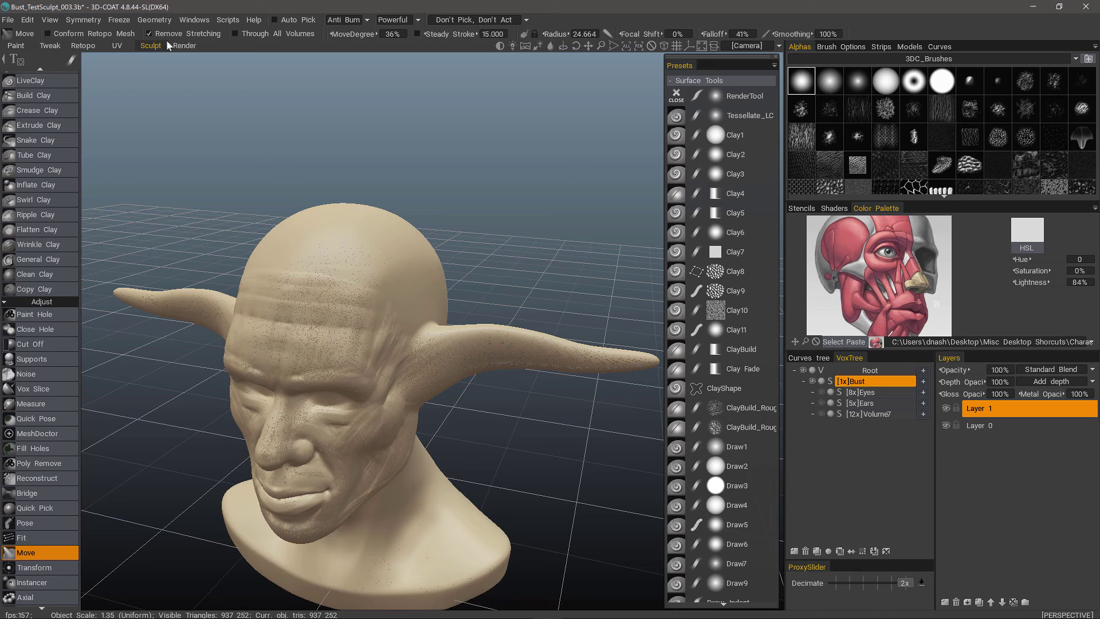
{"action": "key", "text": "bracketleft"}
{"action": "key", "text": "bracketleft"}
{"action": "mouse_move", "coordinate": [401, 307]}
{"action": "middle_mouse_down"}
{"action": "mouse_move", "coordinate": [441, 285]}
{"action": "mouse_move", "coordinate": [412, 289]}
{"action": "middle_mouse_up"}
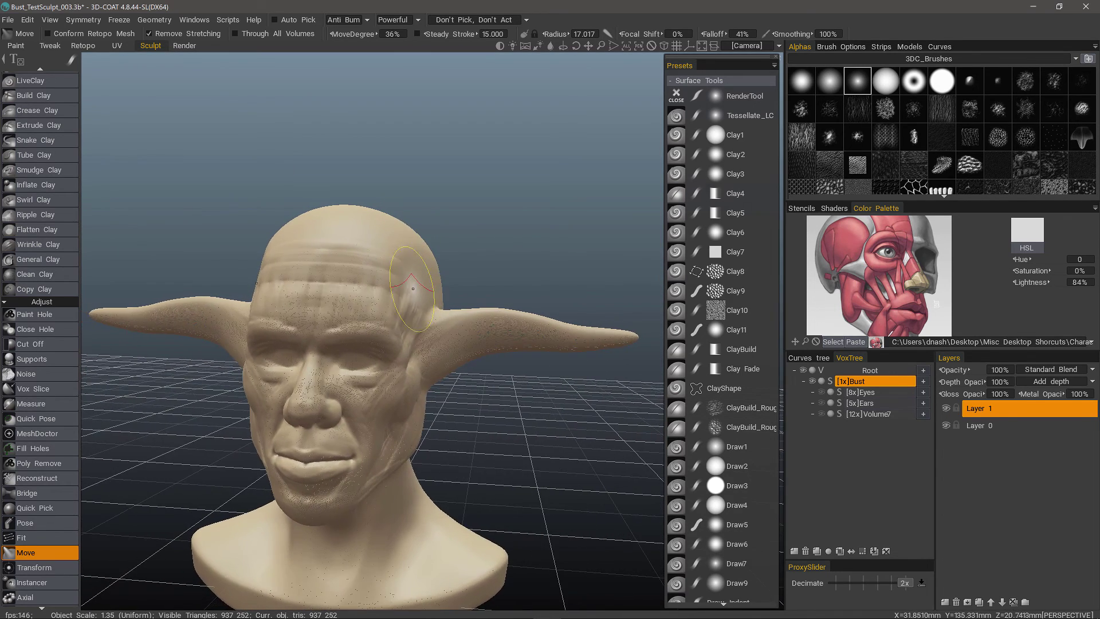
Step: Try pulling a pair of pointed horns out of the temples with the Move tool, inspect their mesh and undo them
{"action": "left_click_drag", "start_coordinate": [412, 282], "coordinate": [663, 229]}
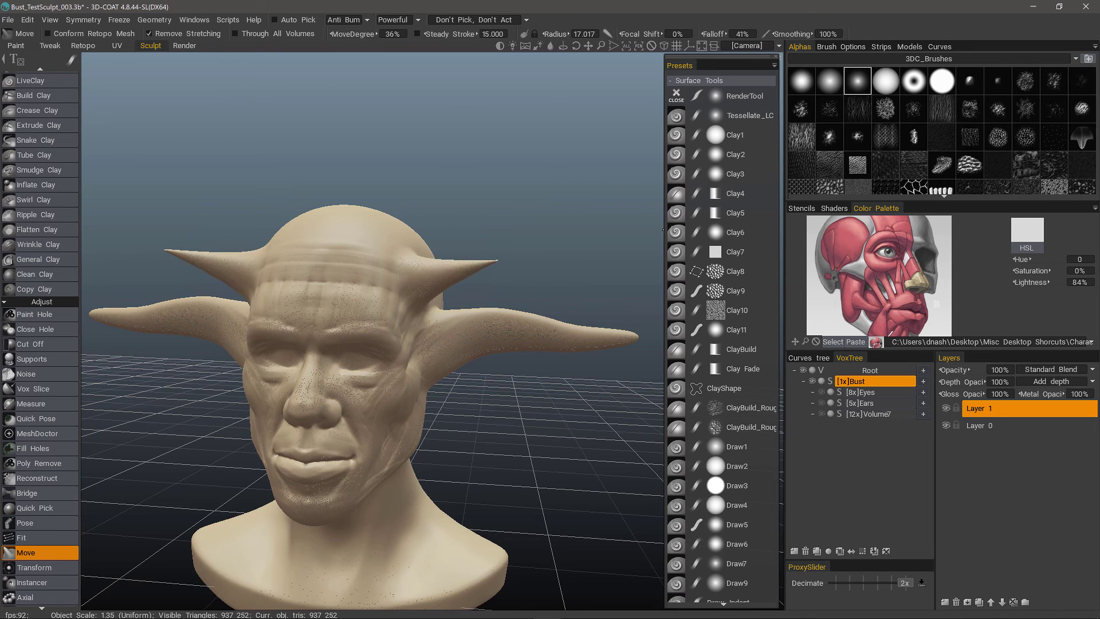
{"action": "left_click_drag", "start_coordinate": [515, 256], "coordinate": [540, 250]}
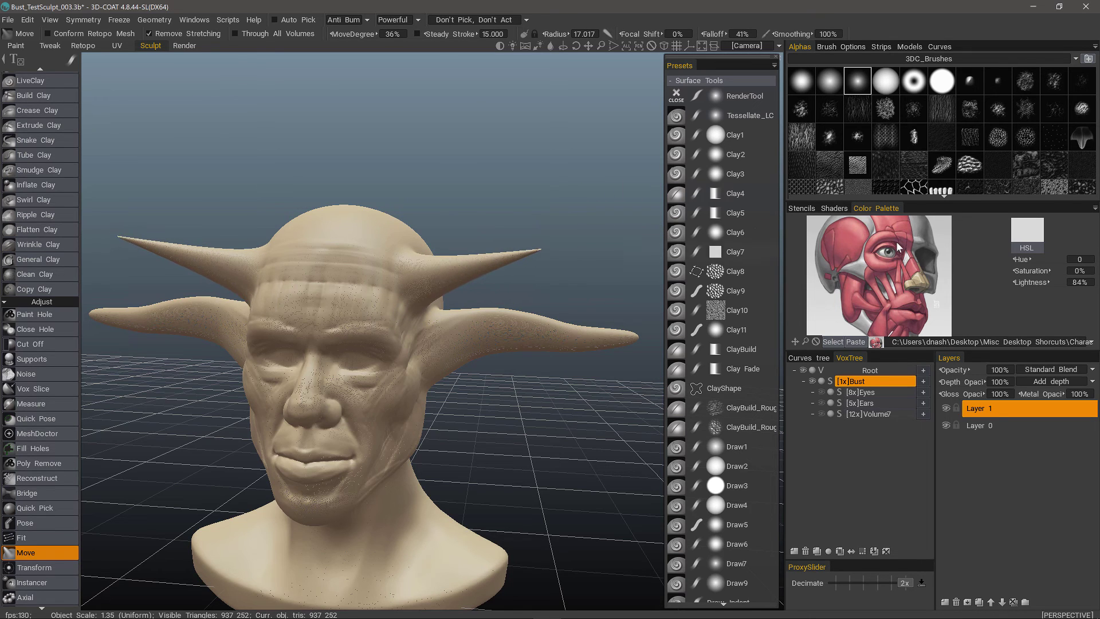
{"action": "key", "text": "ctrl+z"}
{"action": "left_click_drag", "start_coordinate": [488, 291], "coordinate": [457, 331]}
{"action": "mouse_move", "coordinate": [458, 332]}
{"action": "right_mouse_down", "text": "alt"}
{"action": "mouse_move", "coordinate": [484, 449]}
{"action": "mouse_move", "coordinate": [424, 509]}
{"action": "right_mouse_up", "text": "alt"}
{"action": "left_click_drag", "start_coordinate": [405, 377], "coordinate": [345, 373]}
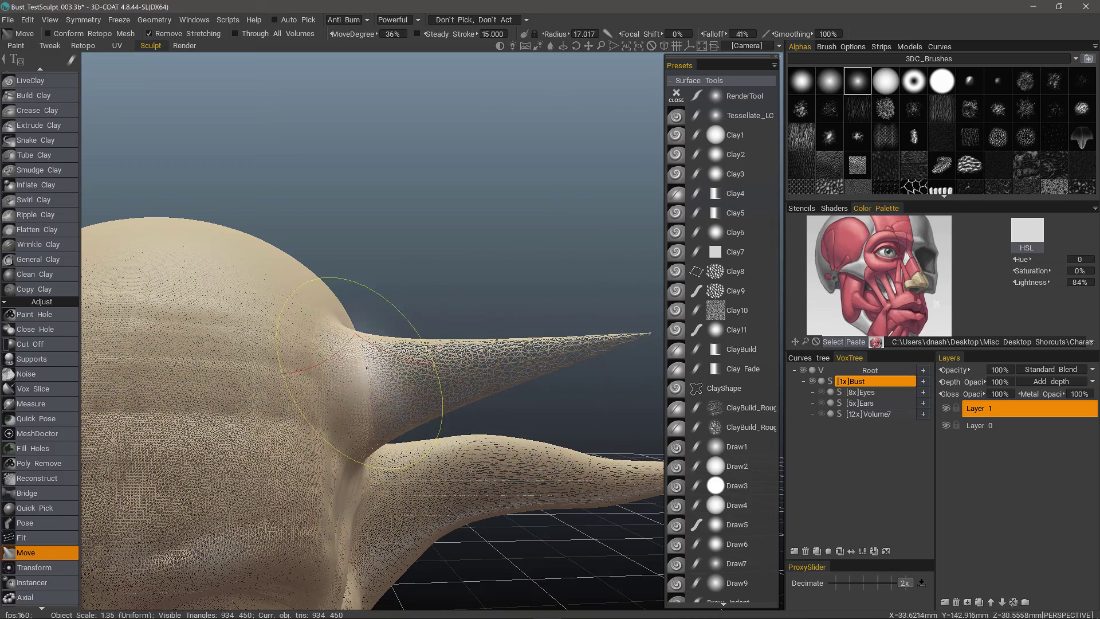
{"action": "mouse_move", "coordinate": [352, 374]}
{"action": "middle_mouse_down"}
{"action": "mouse_move", "coordinate": [344, 393]}
{"action": "mouse_move", "coordinate": [413, 372]}
{"action": "mouse_move", "coordinate": [450, 343]}
{"action": "middle_mouse_up"}
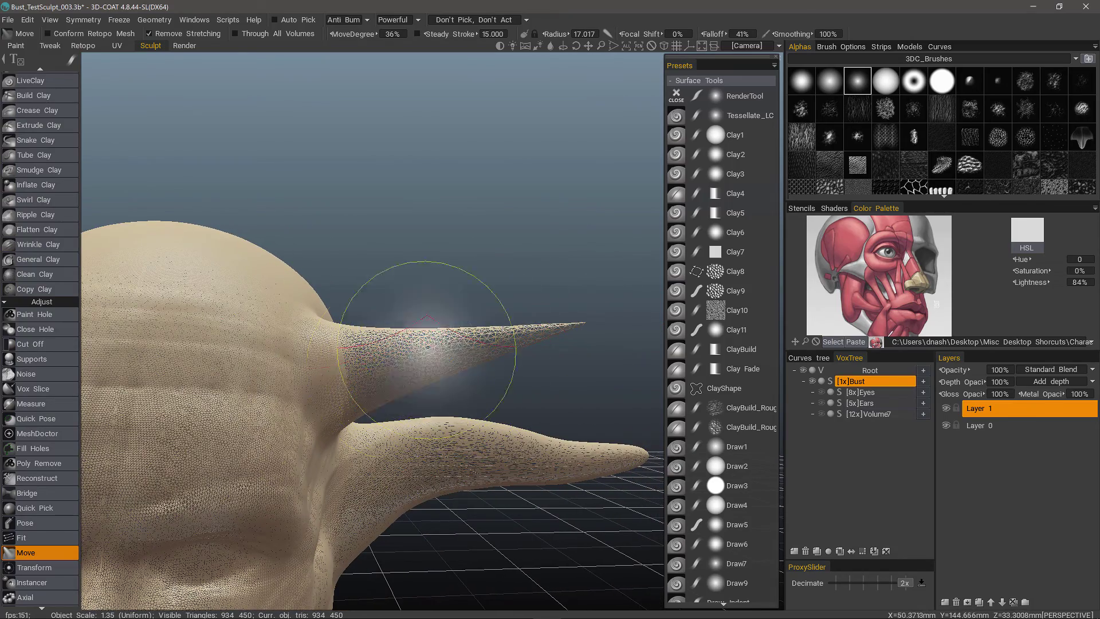
{"action": "mouse_move", "coordinate": [375, 396]}
{"action": "left_mouse_down", "text": "alt"}
{"action": "mouse_move", "coordinate": [402, 369]}
{"action": "mouse_move", "coordinate": [386, 397]}
{"action": "mouse_move", "coordinate": [393, 405]}
{"action": "left_mouse_up", "text": "alt"}
{"action": "key", "text": "ctrl+z"}
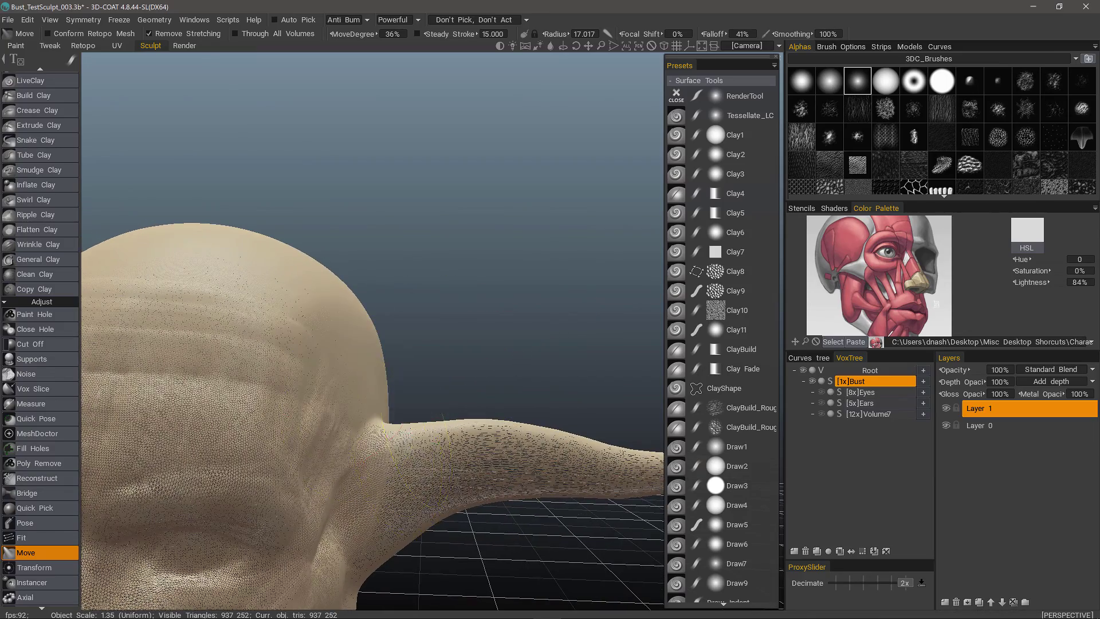
Step: Examine the stretched surface of the long ear from the side and back, with the brush radius reduced to about 3.8
{"action": "left_click_drag", "start_coordinate": [418, 462], "coordinate": [461, 341], "text": "alt"}
{"action": "middle_click_drag", "start_coordinate": [384, 454], "coordinate": [382, 400], "text": "alt"}
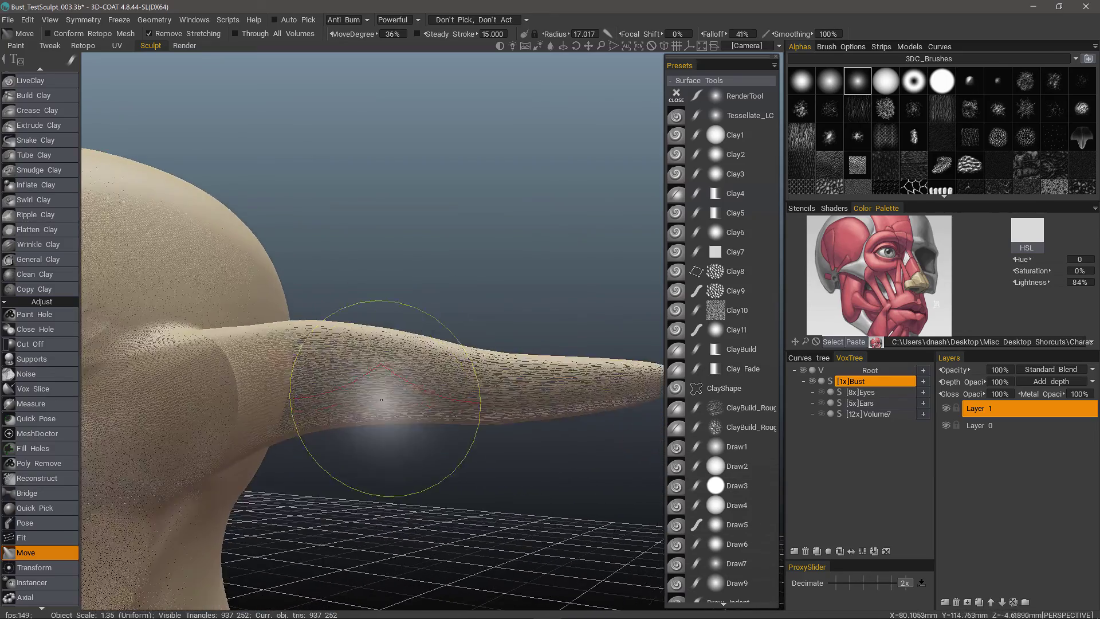
{"action": "right_click_drag", "start_coordinate": [400, 380], "coordinate": [353, 379]}
{"action": "left_click_drag", "start_coordinate": [354, 379], "coordinate": [408, 393], "text": "alt"}
{"action": "right_click_drag", "start_coordinate": [408, 393], "coordinate": [376, 381]}
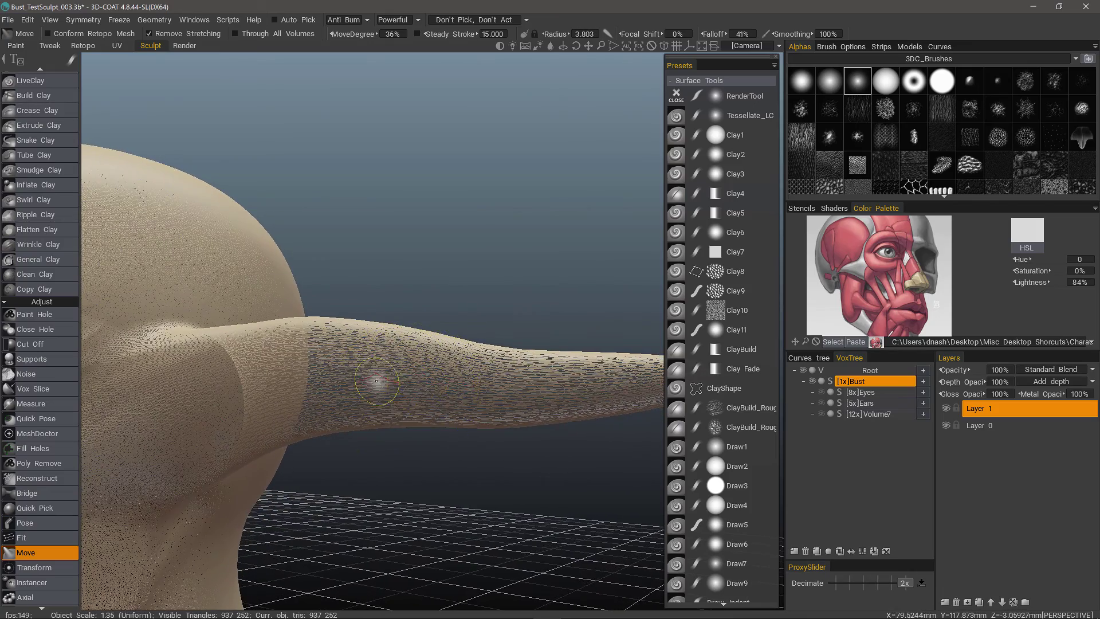
{"action": "left_click_drag", "start_coordinate": [376, 381], "coordinate": [584, 365], "text": "alt"}
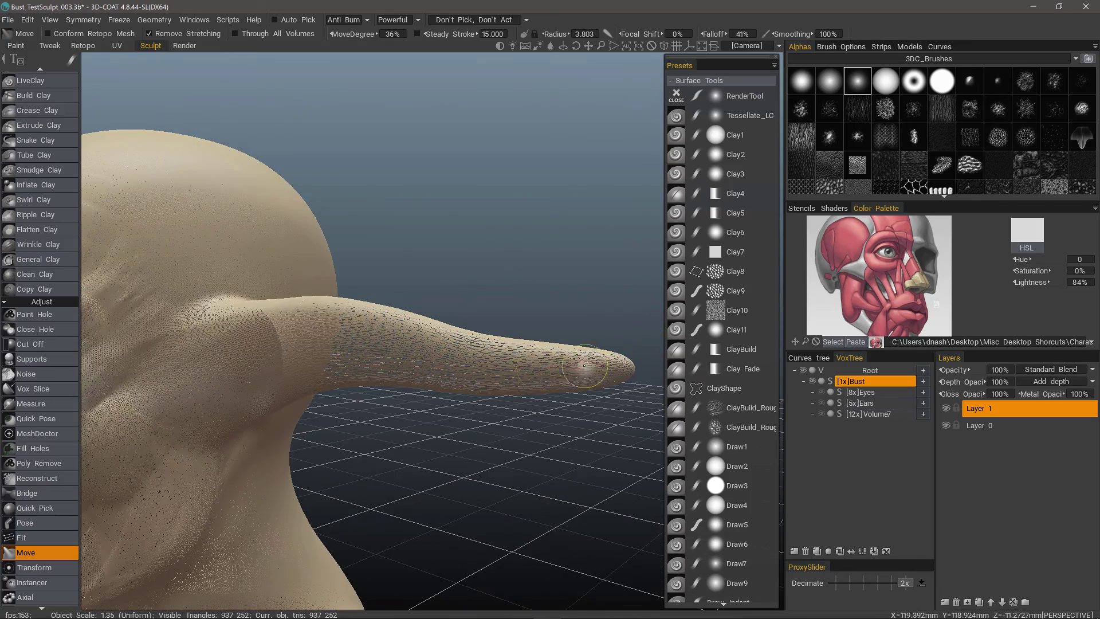
{"action": "middle_click_drag", "start_coordinate": [573, 368], "coordinate": [567, 370]}
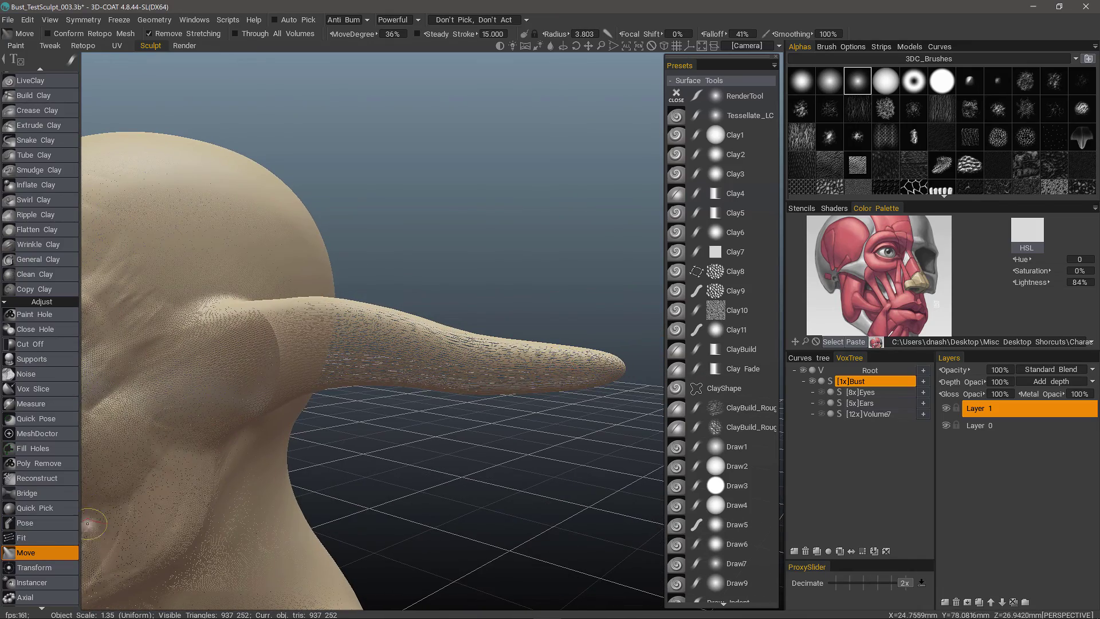
{"action": "left_click_drag", "start_coordinate": [284, 373], "coordinate": [336, 332], "text": "alt"}
{"action": "left_click_drag", "start_coordinate": [547, 360], "coordinate": [605, 362], "text": "alt"}
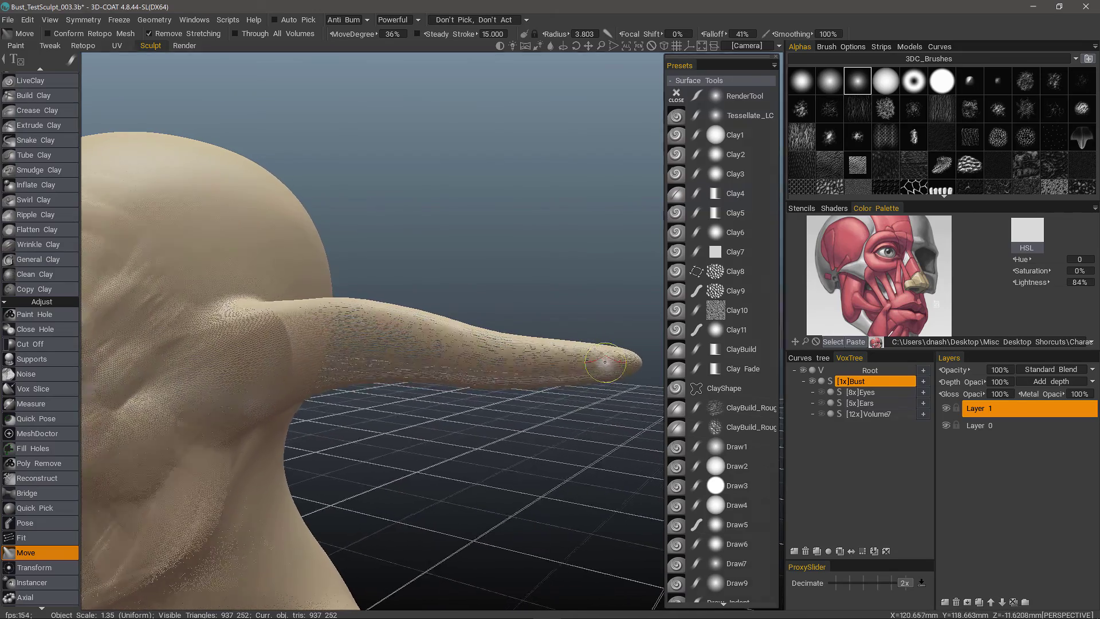
{"action": "middle_click_drag", "start_coordinate": [604, 361], "coordinate": [86, 166]}
Step: Load the Clay4 brush preset and frame the base of the long ear for sculpting
{"action": "scroll", "coordinate": [41, 113], "scroll_direction": "up", "scroll_amount": 8}
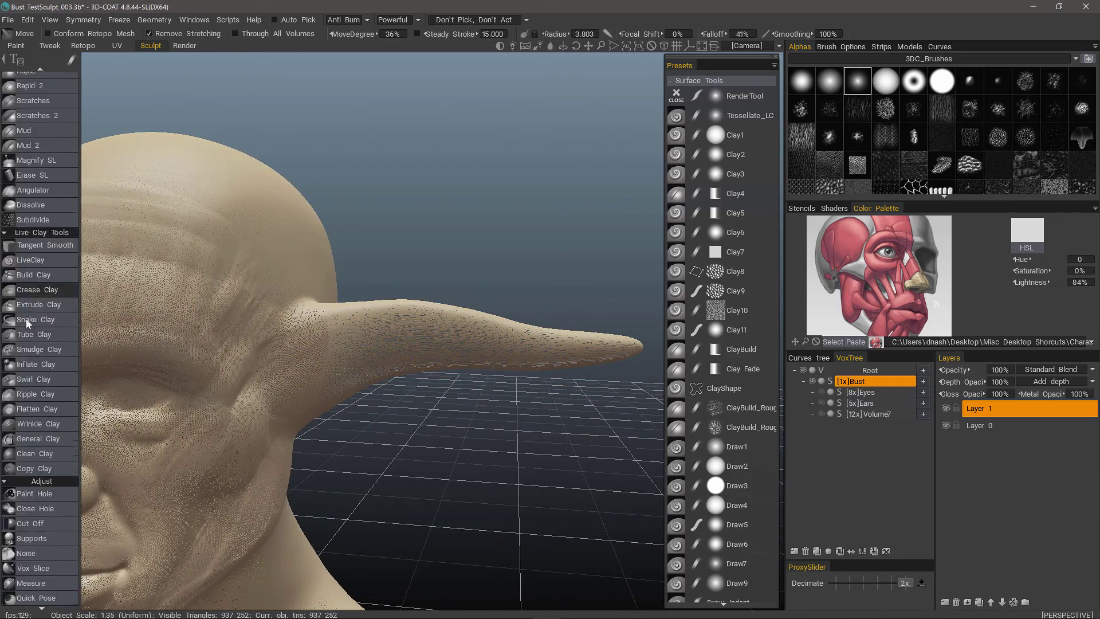
{"action": "scroll", "coordinate": [50, 166], "scroll_direction": "up", "scroll_amount": 9}
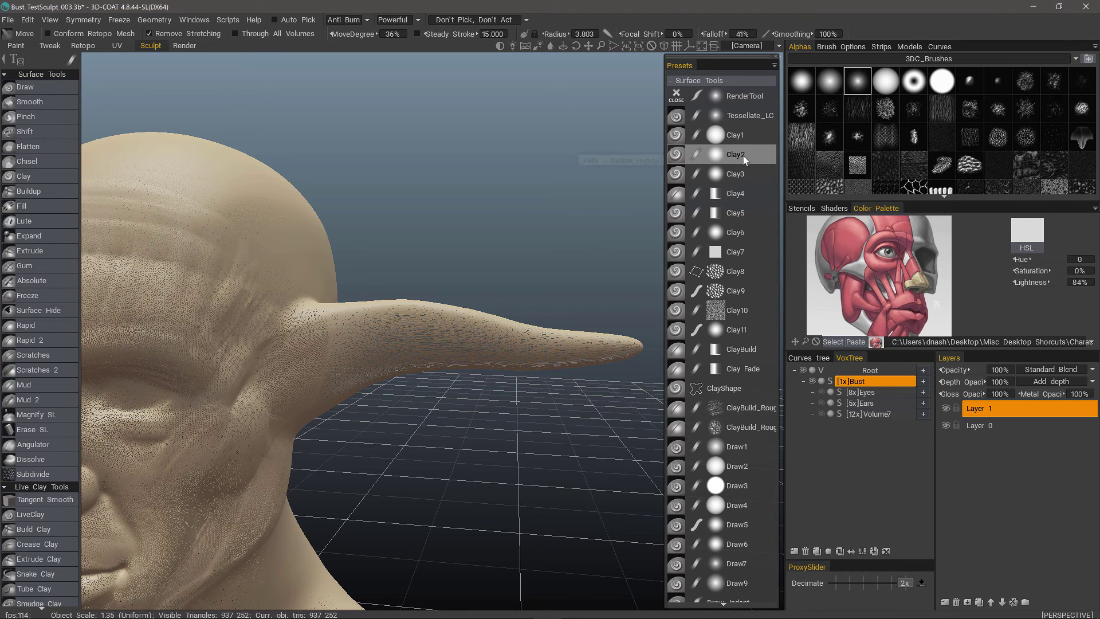
{"action": "left_click", "coordinate": [739, 193]}
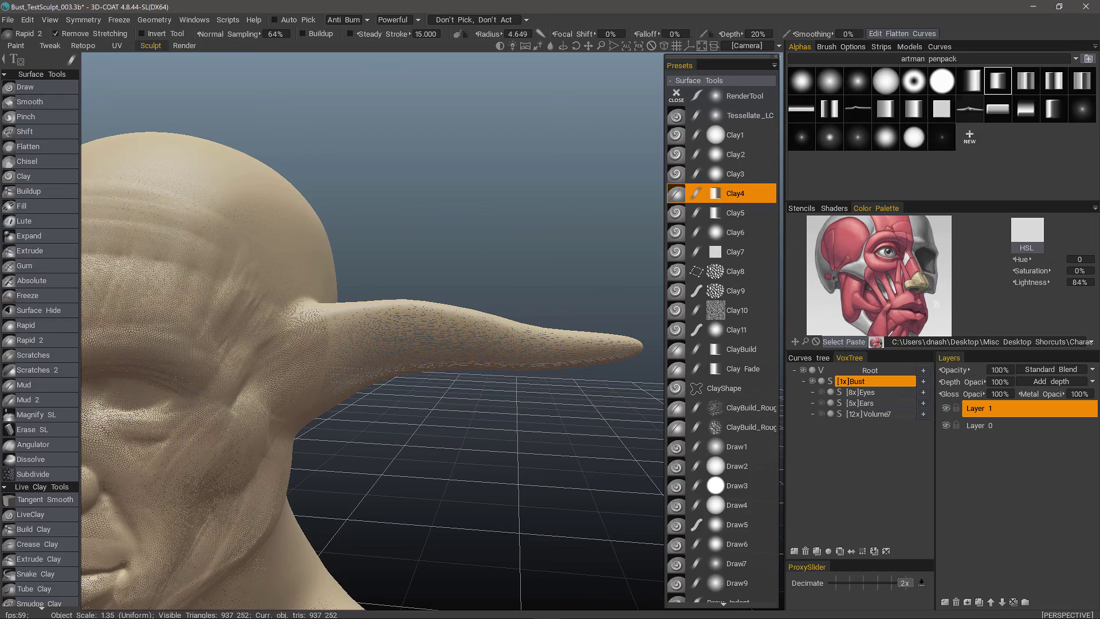
{"action": "mouse_move", "coordinate": [252, 374]}
{"action": "left_mouse_down", "text": "alt"}
{"action": "mouse_move", "coordinate": [346, 346]}
{"action": "mouse_move", "coordinate": [348, 298]}
{"action": "mouse_move", "coordinate": [350, 316]}
{"action": "left_mouse_up", "text": "alt"}
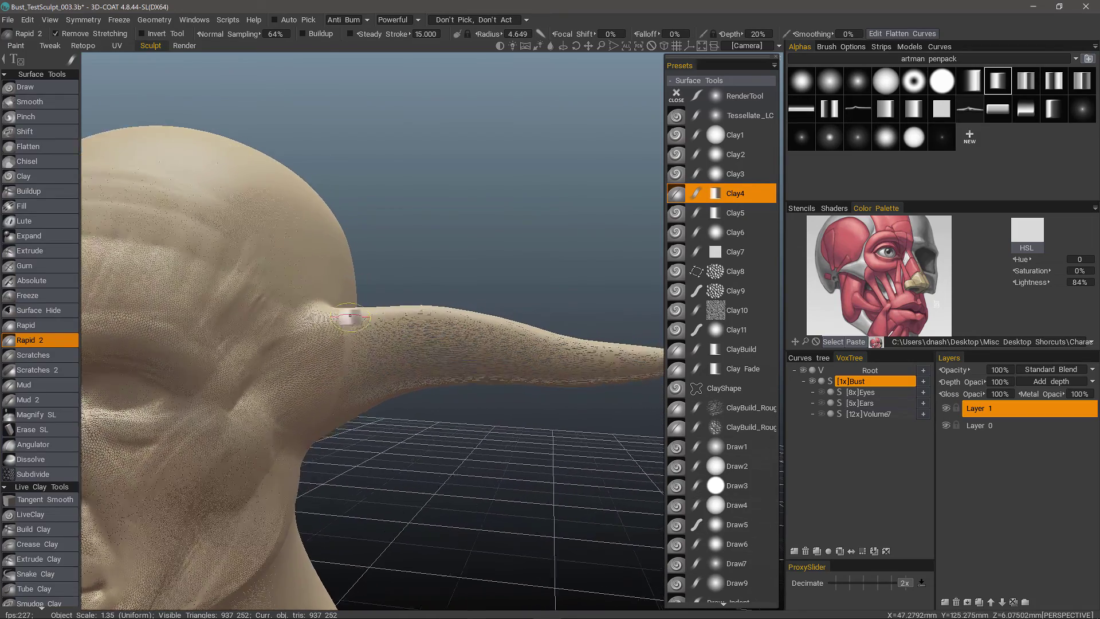
{"action": "right_click_drag", "start_coordinate": [350, 315], "coordinate": [333, 299]}
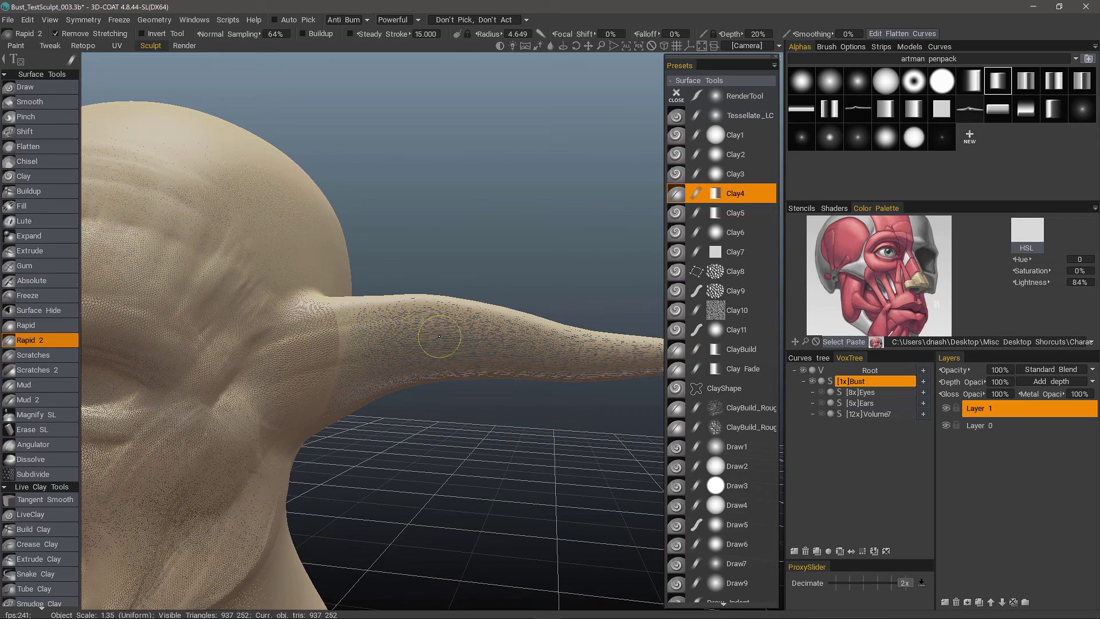
Step: Build up clay strokes with the Clay4 brush from the side of the head along the front of the ear toward its tip
{"action": "left_click_drag", "start_coordinate": [439, 336], "coordinate": [458, 335]}
{"action": "left_click_drag", "start_coordinate": [272, 352], "coordinate": [484, 323]}
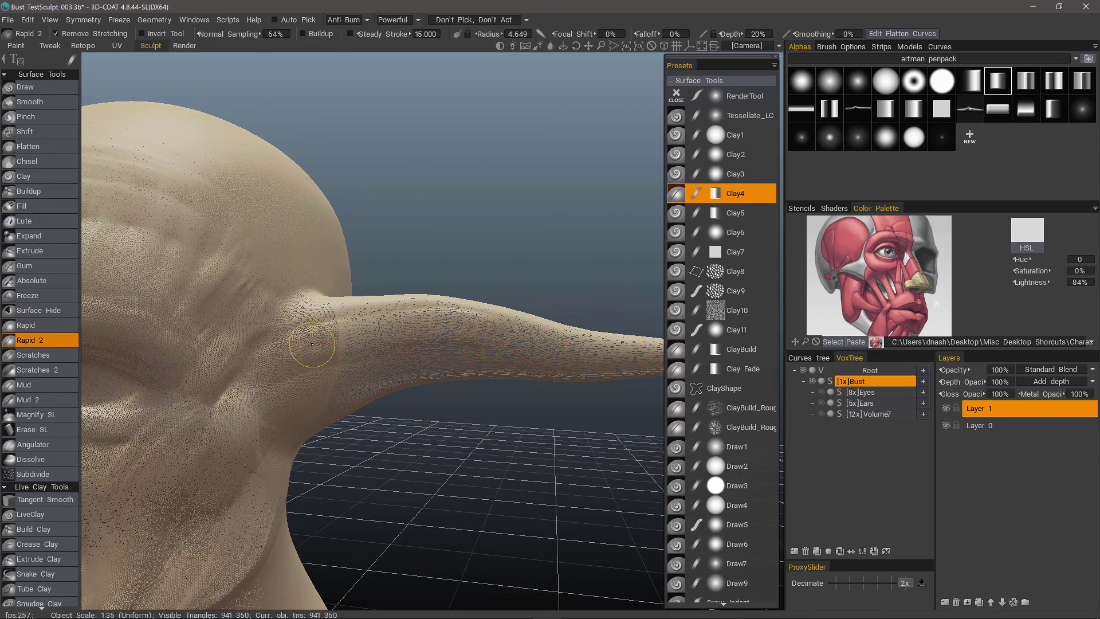
{"action": "middle_click_drag", "start_coordinate": [502, 336], "coordinate": [440, 335]}
{"action": "left_click_drag", "start_coordinate": [214, 344], "coordinate": [423, 332]}
{"action": "mouse_move", "coordinate": [260, 324]}
{"action": "left_mouse_down"}
{"action": "mouse_move", "coordinate": [459, 315]}
{"action": "mouse_move", "coordinate": [233, 342]}
{"action": "left_mouse_up"}
{"action": "left_click_drag", "start_coordinate": [449, 330], "coordinate": [234, 351]}
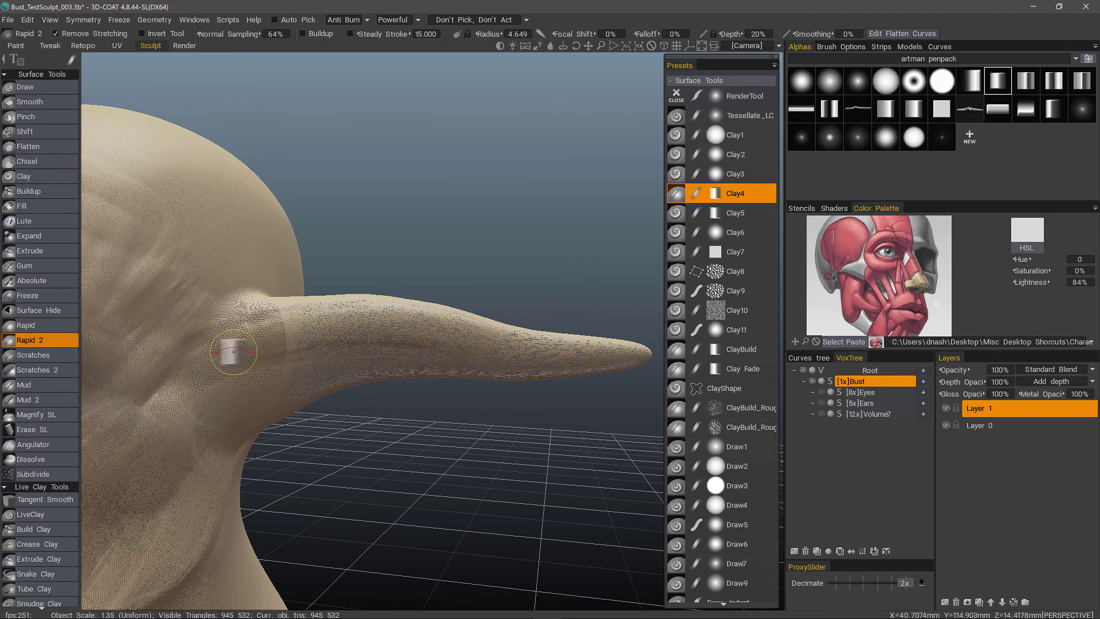
{"action": "left_click_drag", "start_coordinate": [403, 326], "coordinate": [538, 350]}
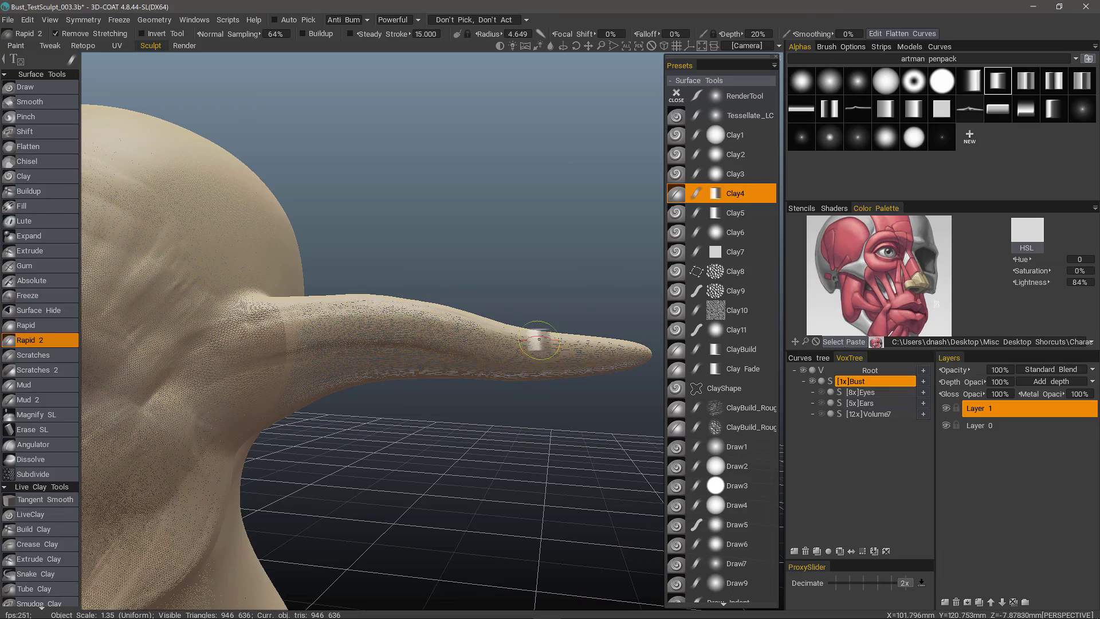
Step: Add Clay4 strokes along the underside of the ear, blending its base outward from the jaw area
{"action": "left_click_drag", "start_coordinate": [189, 395], "coordinate": [258, 337], "text": "alt"}
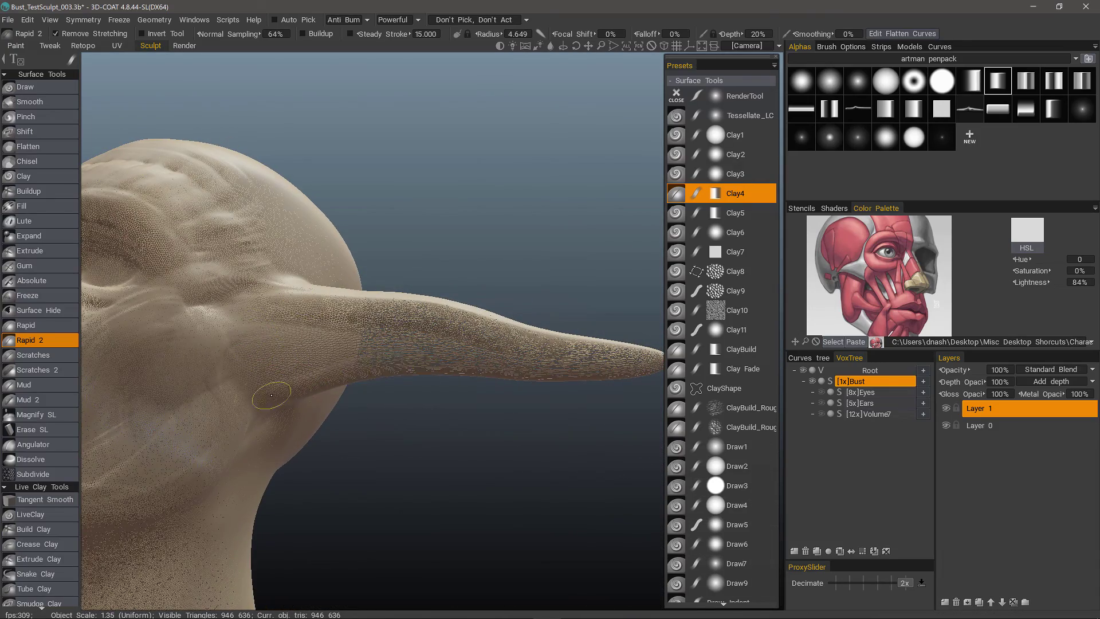
{"action": "left_click_drag", "start_coordinate": [325, 377], "coordinate": [416, 365]}
{"action": "left_click_drag", "start_coordinate": [272, 389], "coordinate": [437, 361]}
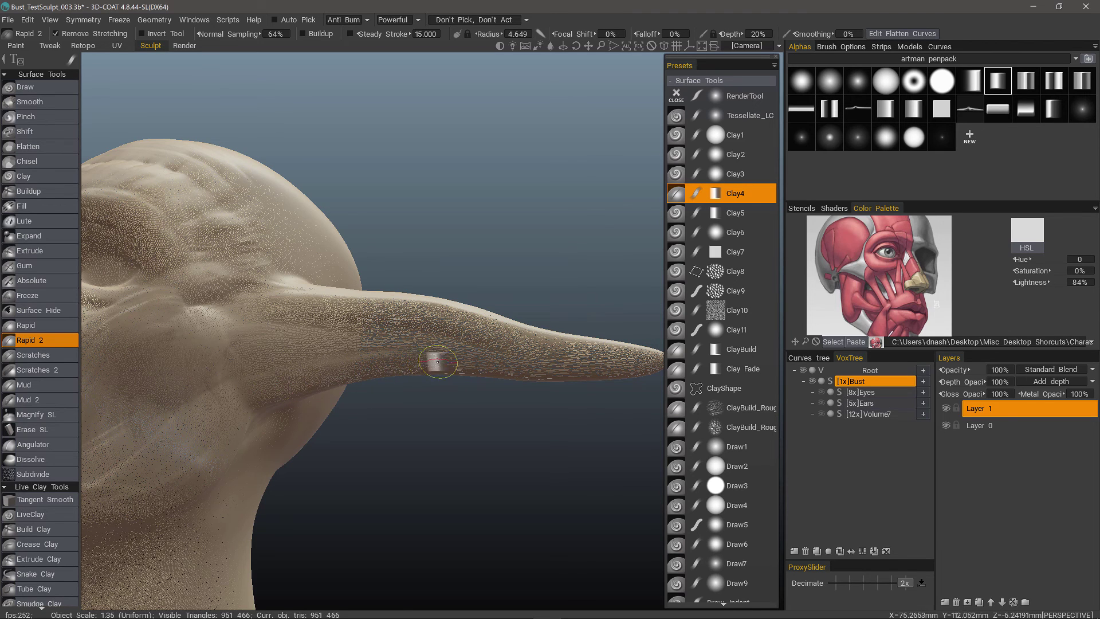
{"action": "left_click_drag", "start_coordinate": [302, 382], "coordinate": [432, 371]}
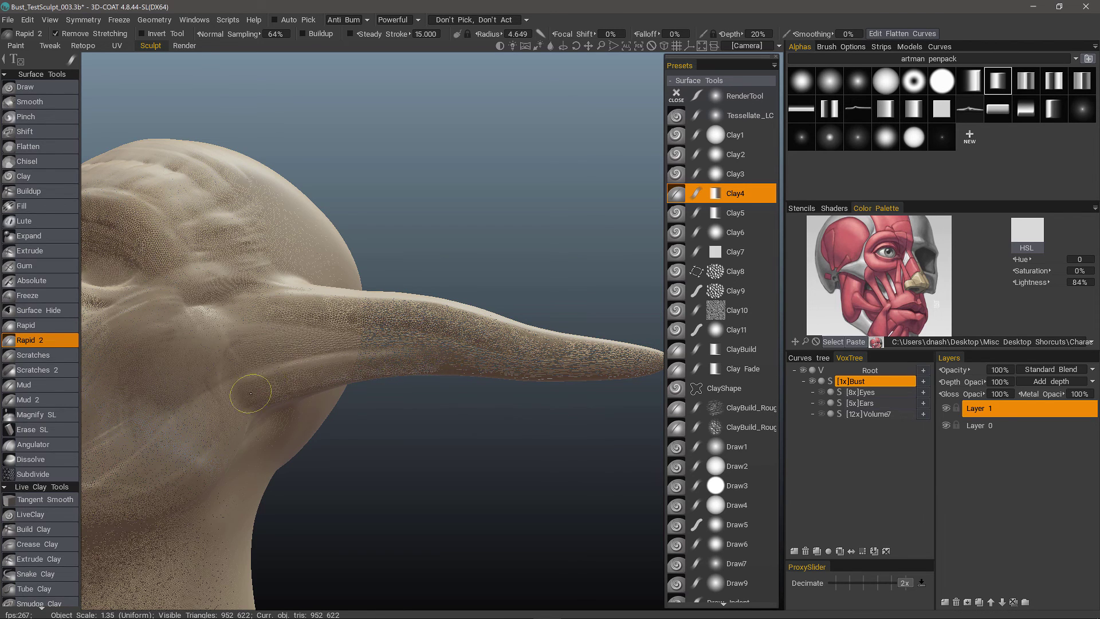
Step: Build up Clay4 strokes around the ear's base and thin ridges along its front with the brush radius reduced to about 2.0
{"action": "left_click_drag", "start_coordinate": [257, 386], "coordinate": [383, 365]}
{"action": "mouse_move", "coordinate": [309, 378]}
{"action": "left_mouse_down", "text": "alt"}
{"action": "mouse_move", "coordinate": [319, 375]}
{"action": "mouse_move", "coordinate": [324, 404]}
{"action": "left_mouse_up", "text": "alt"}
{"action": "right_click_drag", "start_coordinate": [350, 384], "coordinate": [407, 381]}
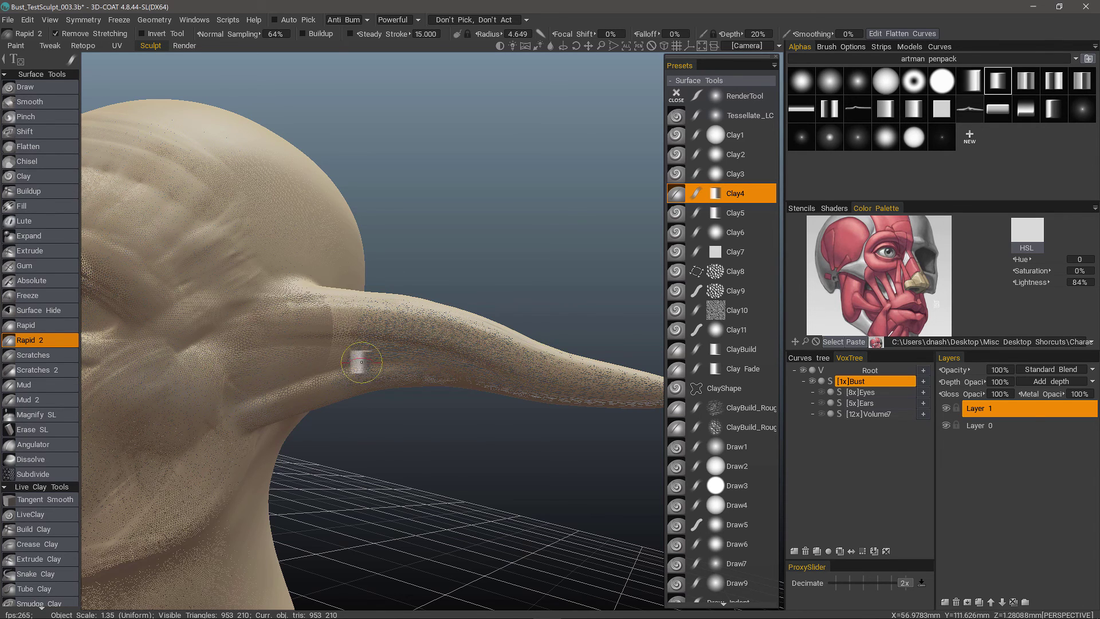
{"action": "mouse_move", "coordinate": [369, 340]}
{"action": "left_mouse_down"}
{"action": "mouse_move", "coordinate": [225, 355]}
{"action": "mouse_move", "coordinate": [291, 352]}
{"action": "mouse_move", "coordinate": [257, 358]}
{"action": "mouse_move", "coordinate": [284, 358]}
{"action": "left_mouse_up"}
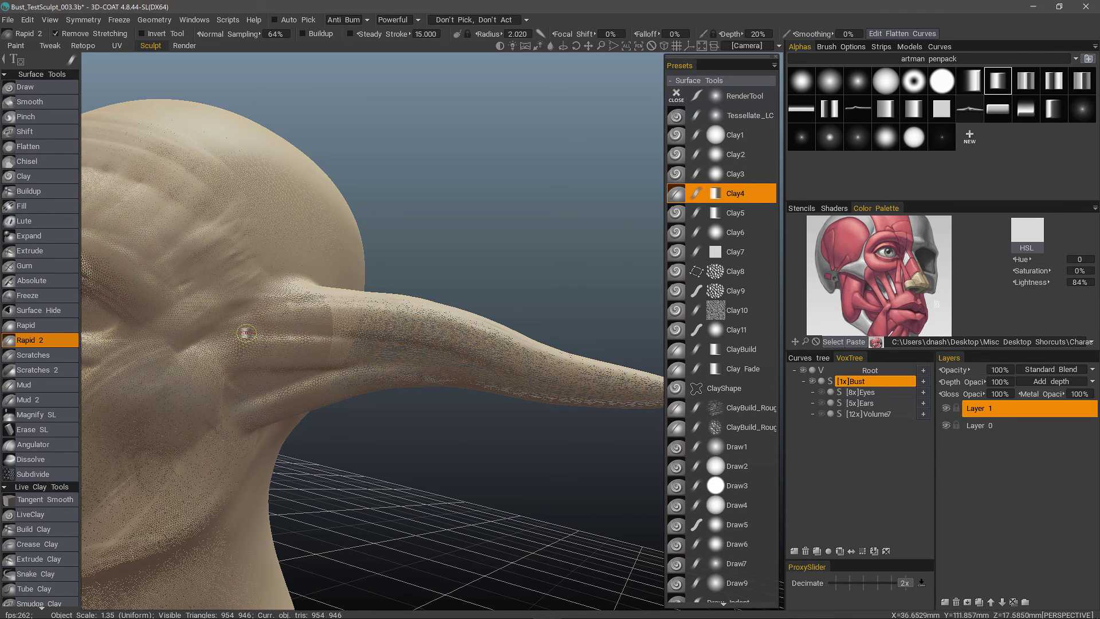
{"action": "mouse_move", "coordinate": [400, 326]}
{"action": "left_mouse_down"}
{"action": "mouse_move", "coordinate": [261, 327]}
{"action": "mouse_move", "coordinate": [512, 360]}
{"action": "left_mouse_up"}
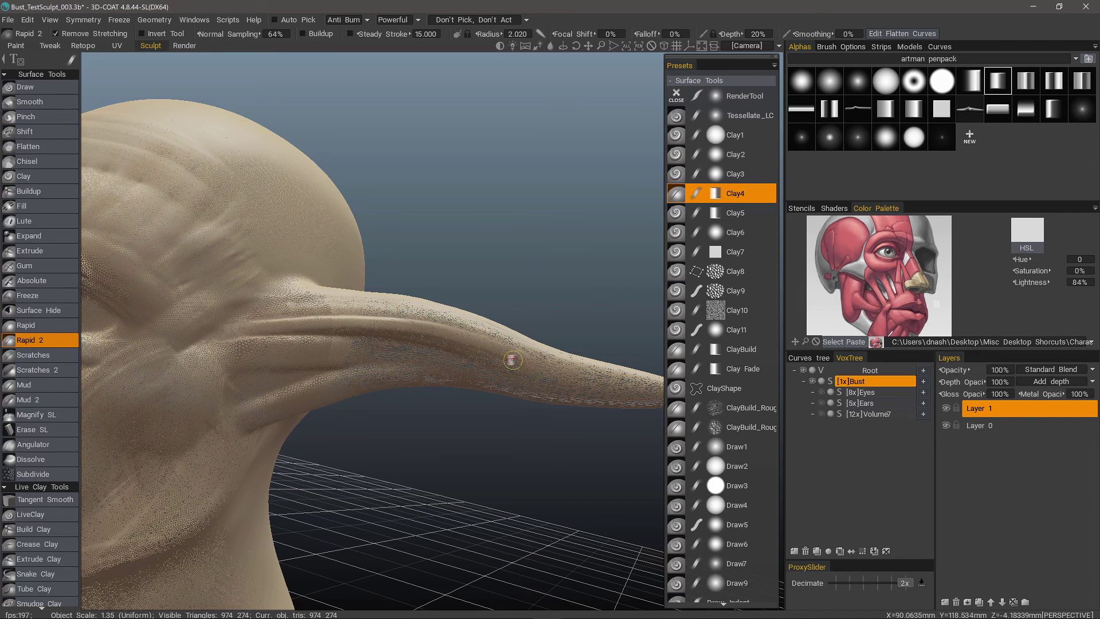
{"action": "left_click_drag", "start_coordinate": [246, 326], "coordinate": [301, 366], "text": "alt"}
{"action": "right_click_drag", "start_coordinate": [269, 373], "coordinate": [209, 413], "text": "alt"}
{"action": "middle_click_drag", "start_coordinate": [209, 414], "coordinate": [366, 304], "text": "alt"}
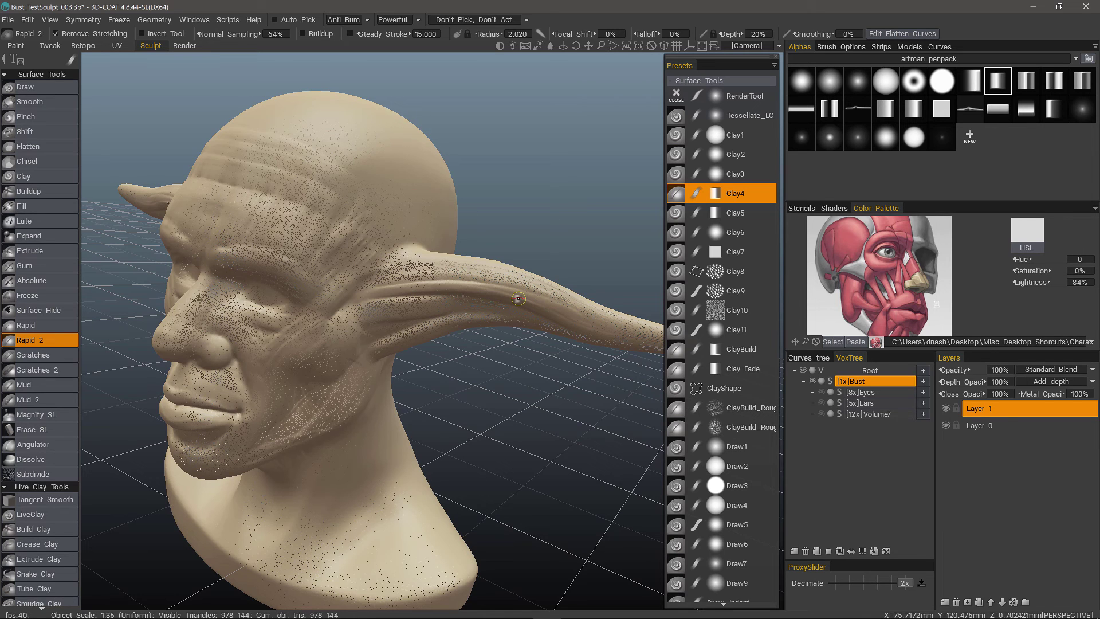
Step: Load the Draw7 brush preset and enable Remove Stretching for it
{"action": "middle_click_drag", "start_coordinate": [354, 305], "coordinate": [342, 310]}
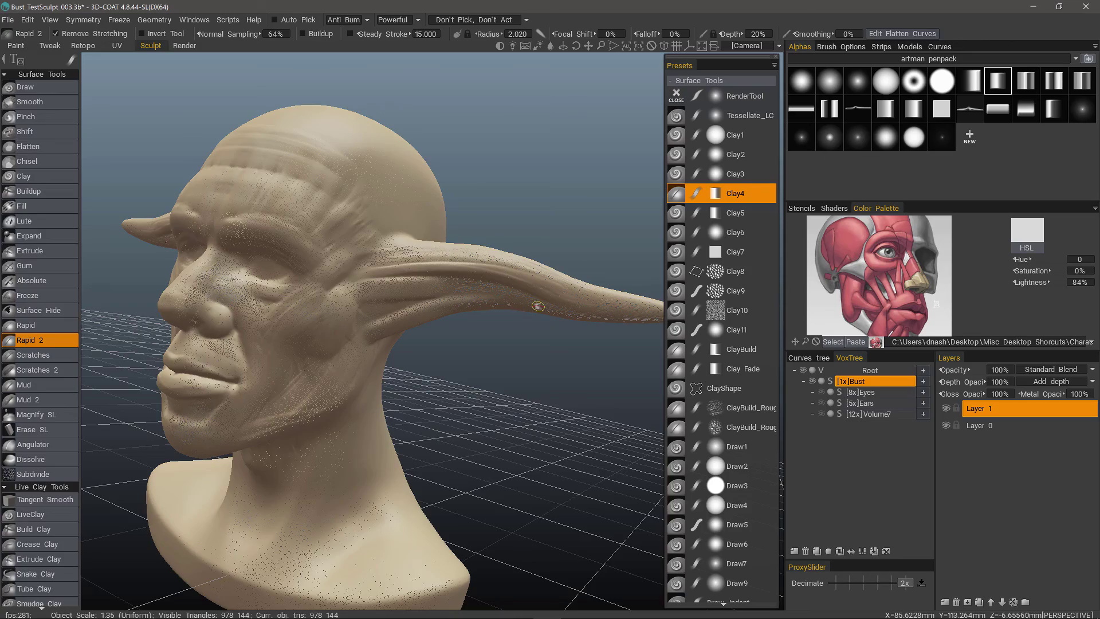
{"action": "middle_click_drag", "start_coordinate": [537, 306], "coordinate": [676, 399]}
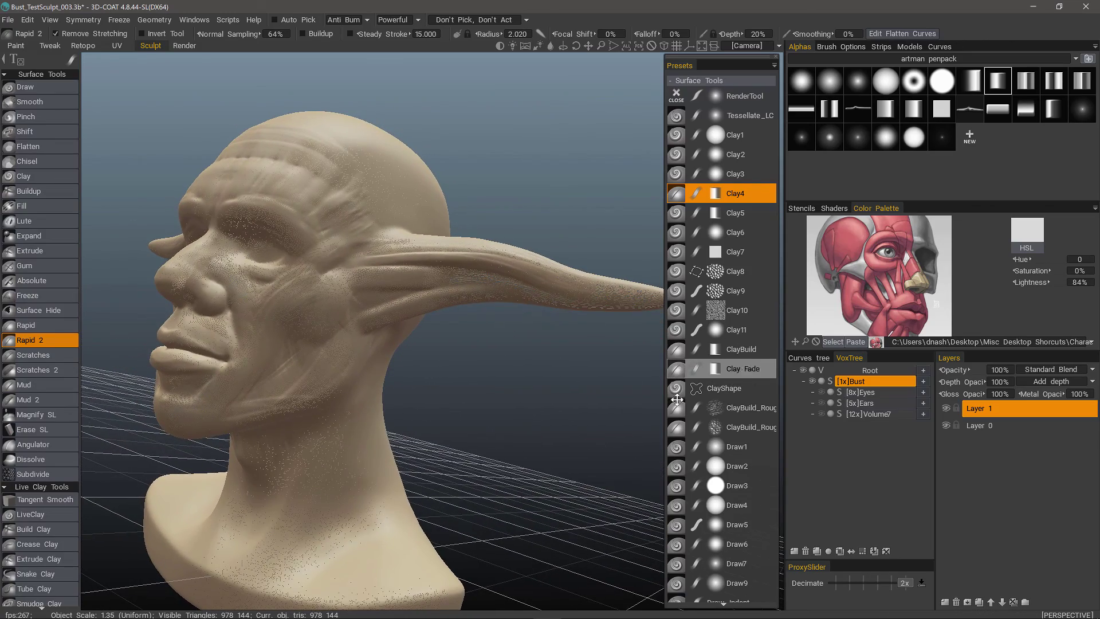
{"action": "scroll", "coordinate": [745, 493], "scroll_direction": "down", "scroll_amount": 1}
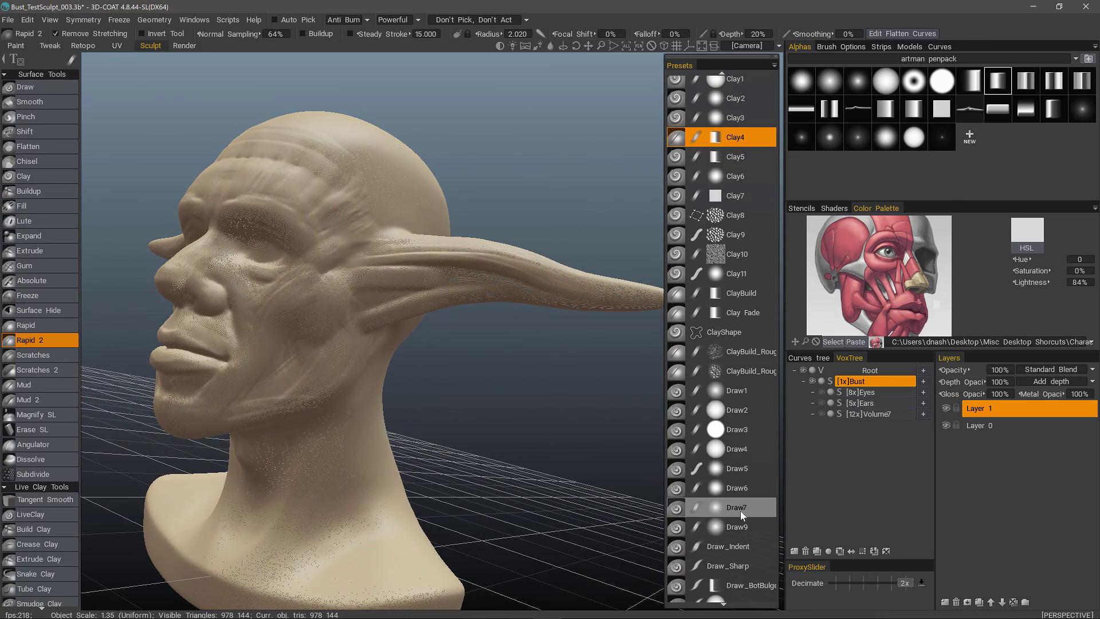
{"action": "left_click", "coordinate": [740, 510]}
{"action": "left_click_drag", "start_coordinate": [550, 395], "coordinate": [538, 355]}
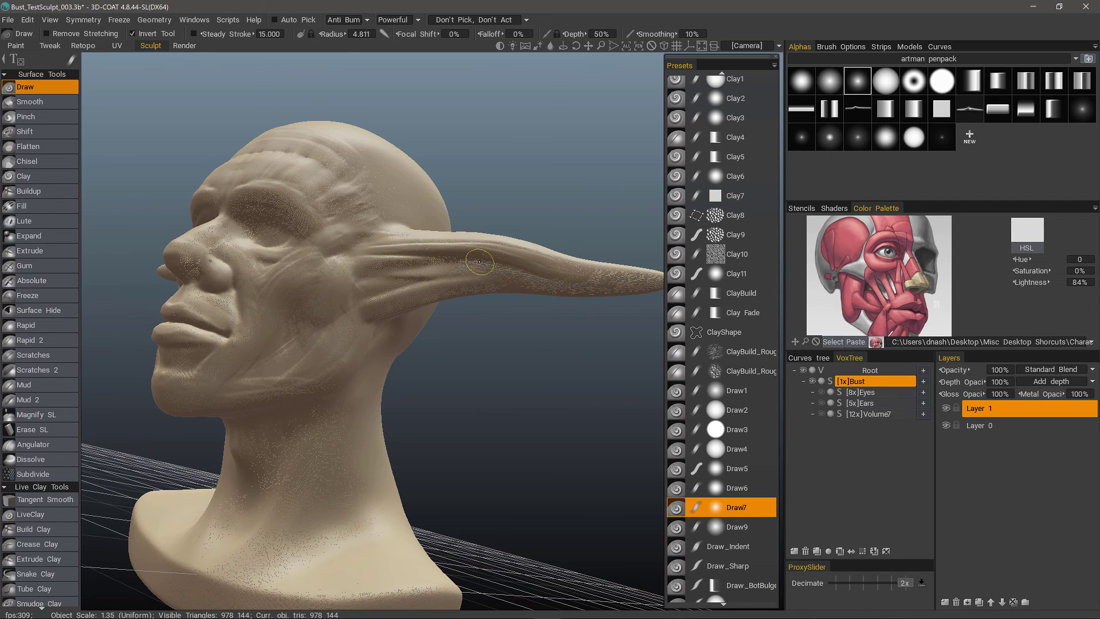
{"action": "left_click_drag", "start_coordinate": [523, 302], "coordinate": [526, 320]}
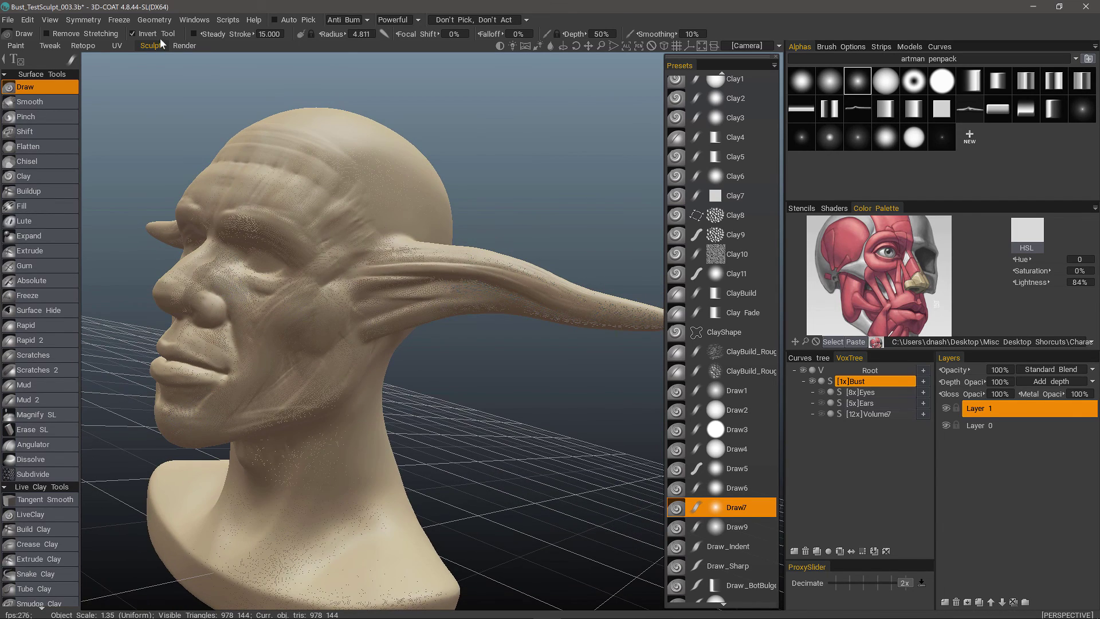
{"action": "left_click", "coordinate": [69, 34]}
Step: Carve Draw7 strokes along the lower part of the ear's base with the brush radius reduced to about 3.3
{"action": "left_click_drag", "start_coordinate": [458, 378], "coordinate": [414, 318], "text": "alt"}
{"action": "right_click_drag", "start_coordinate": [415, 318], "coordinate": [405, 393], "text": "alt"}
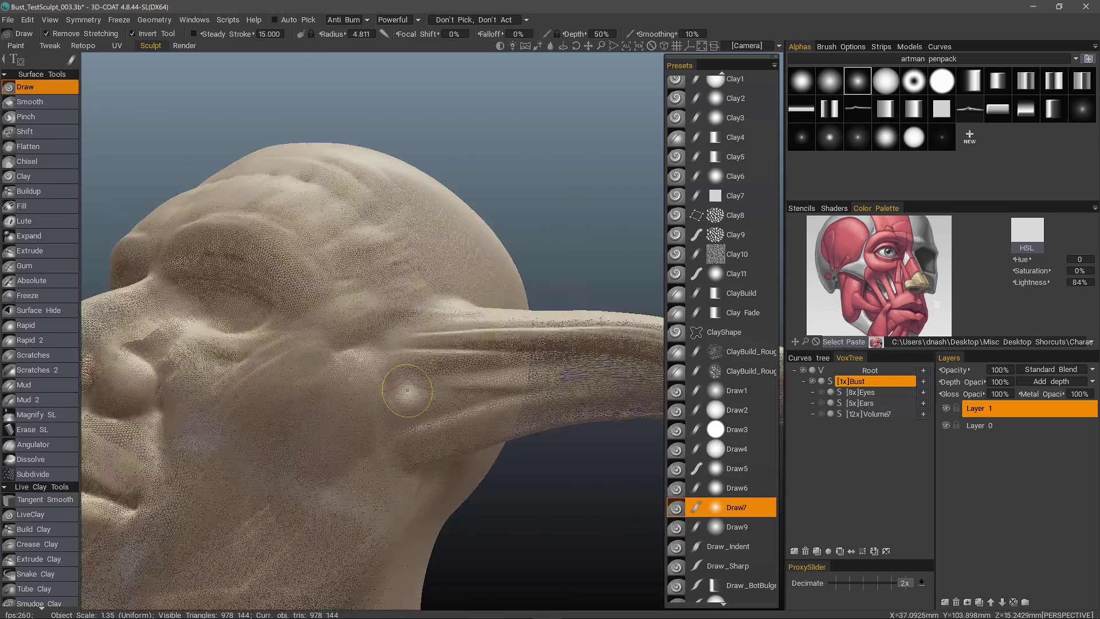
{"action": "middle_click_drag", "start_coordinate": [405, 393], "coordinate": [418, 353], "text": "alt"}
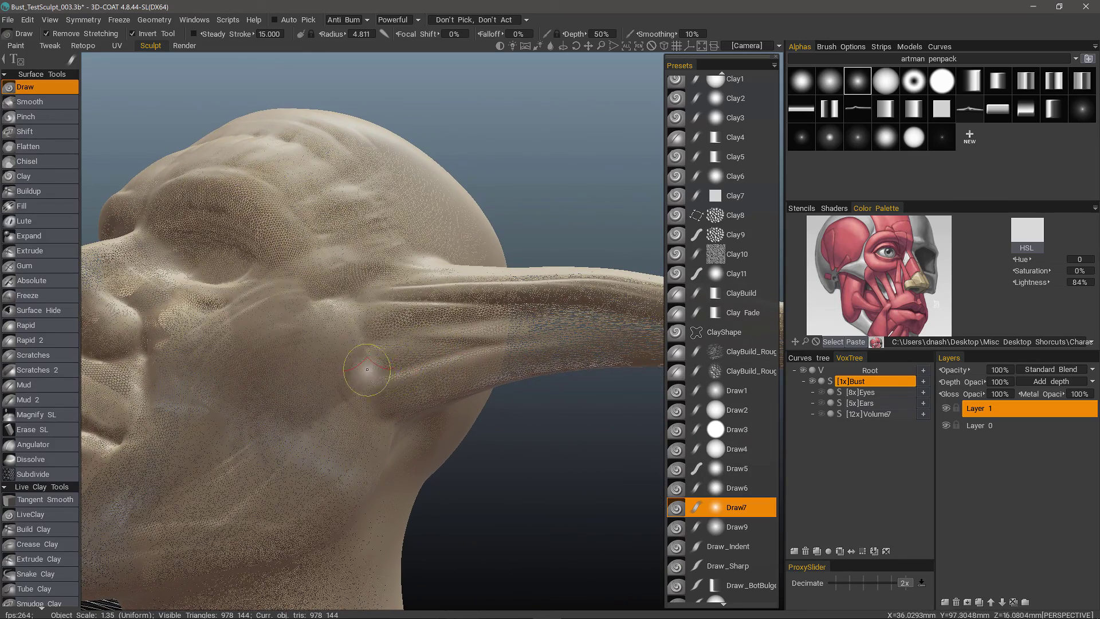
{"action": "key", "text": "bracketleft"}
{"action": "key", "text": "bracketleft"}
{"action": "left_click_drag", "start_coordinate": [374, 382], "coordinate": [572, 337]}
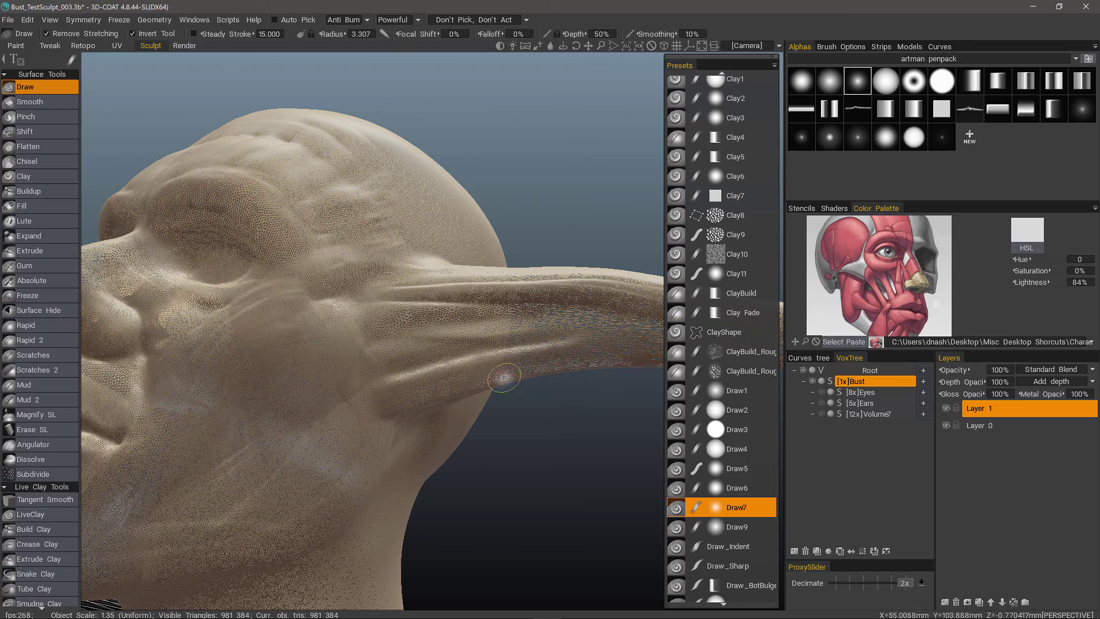
Step: Carve fine creases from the ear's base toward its middle using Draw7 with a radius of about 1.2
{"action": "left_click_drag", "start_coordinate": [503, 378], "coordinate": [482, 351], "text": "alt"}
{"action": "left_click_drag", "start_coordinate": [374, 375], "coordinate": [349, 370], "text": "alt"}
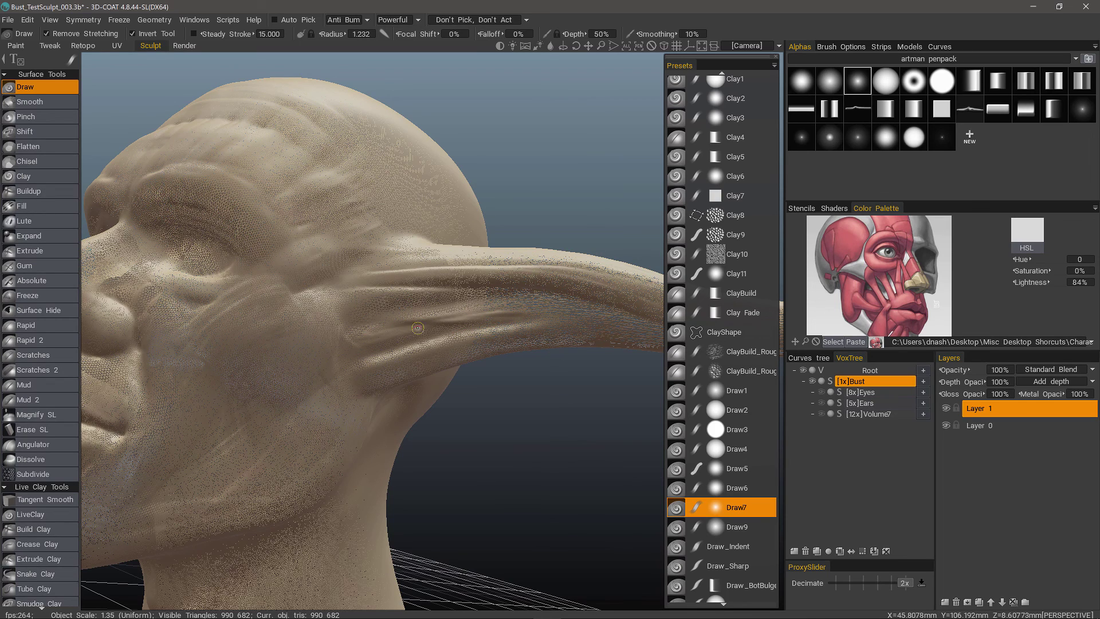
{"action": "mouse_move", "coordinate": [489, 311]}
{"action": "left_mouse_down"}
{"action": "mouse_move", "coordinate": [524, 310]}
{"action": "mouse_move", "coordinate": [444, 311]}
{"action": "mouse_move", "coordinate": [573, 326]}
{"action": "left_mouse_up"}
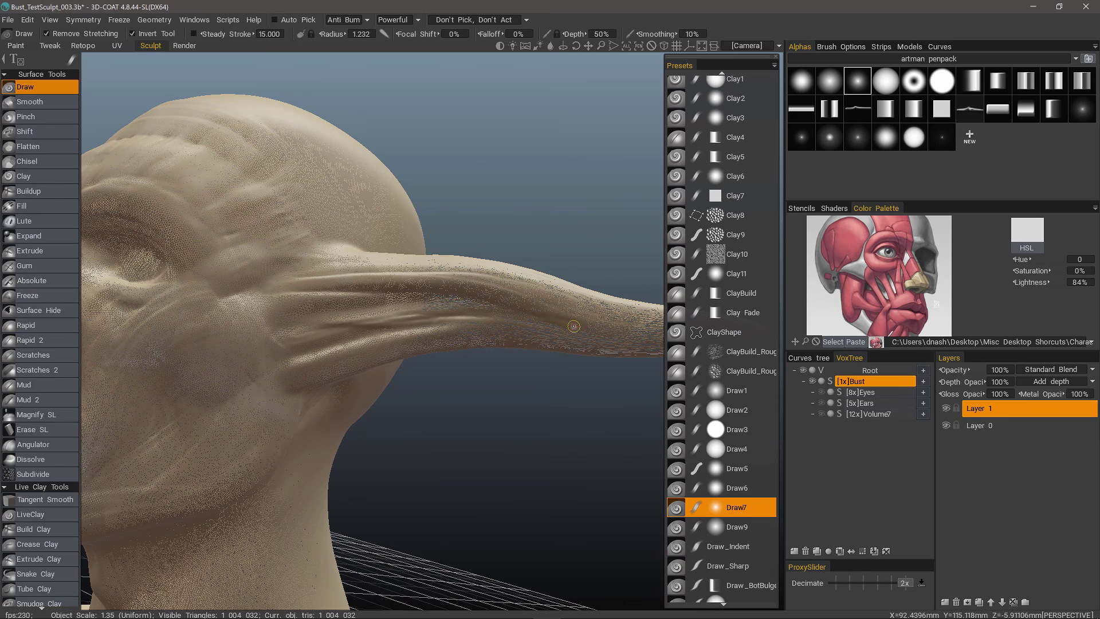
{"action": "left_click_drag", "start_coordinate": [407, 304], "coordinate": [328, 318]}
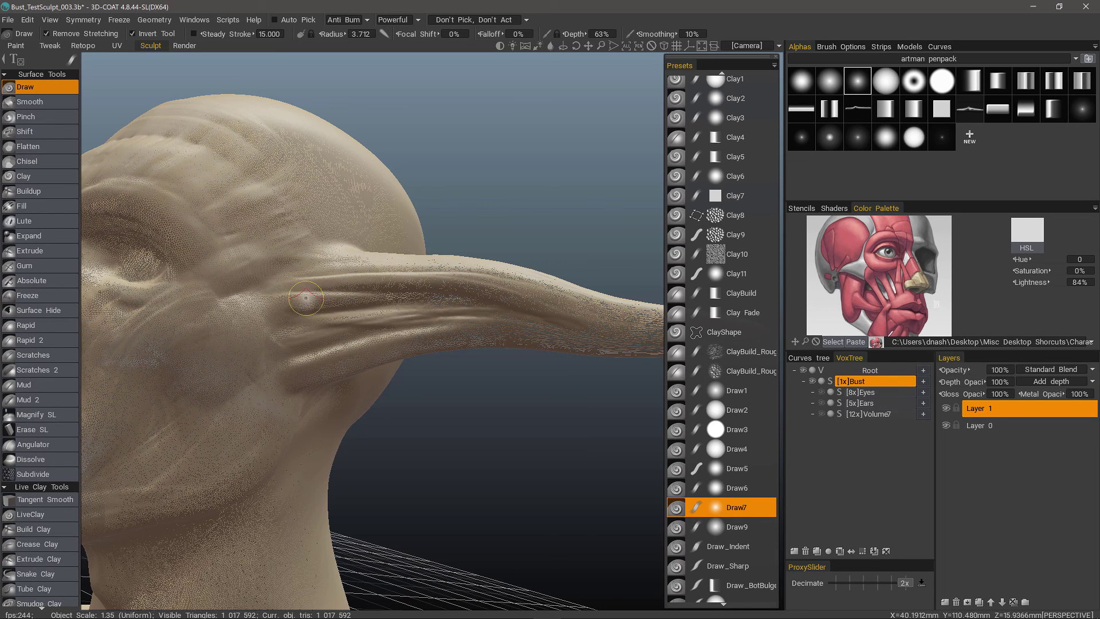
Step: Deepen the long folds along the ear's front using Draw7 with a radius of about 3.7 and depth of 63%
{"action": "left_click_drag", "start_coordinate": [288, 291], "coordinate": [449, 289]}
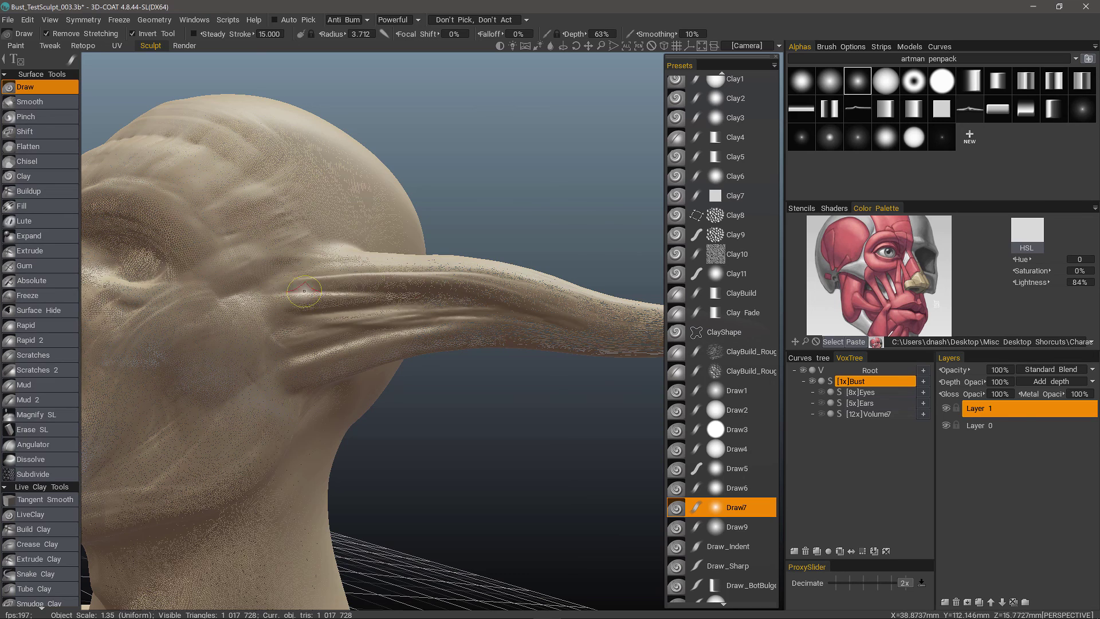
{"action": "mouse_move", "coordinate": [305, 291]}
{"action": "left_mouse_down"}
{"action": "mouse_move", "coordinate": [496, 306]}
{"action": "mouse_move", "coordinate": [334, 287]}
{"action": "mouse_move", "coordinate": [473, 307]}
{"action": "left_mouse_up"}
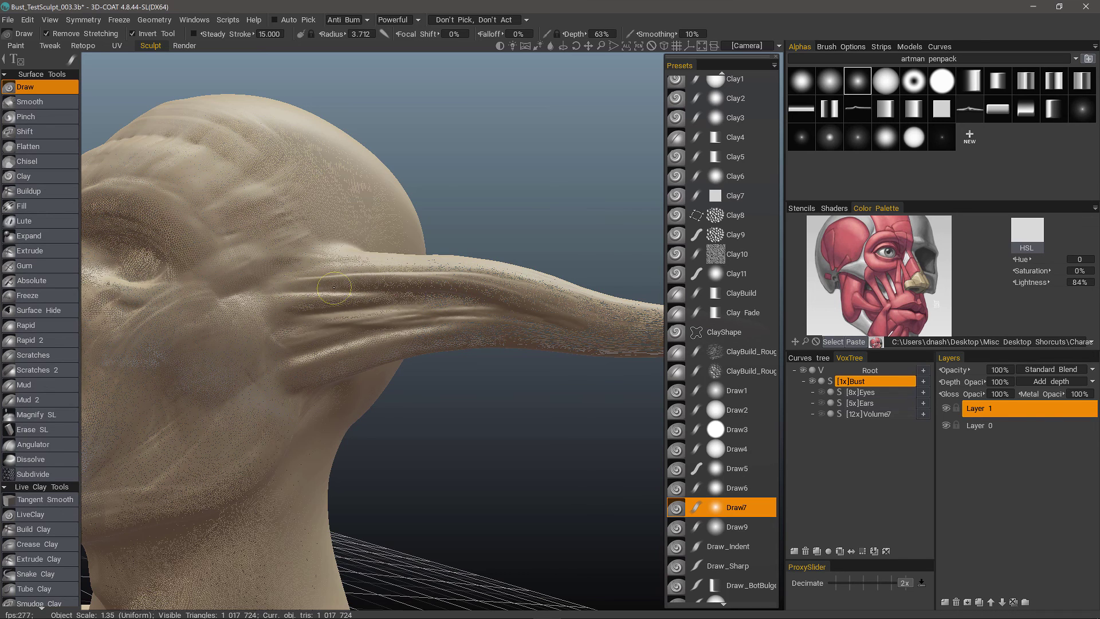
{"action": "left_click_drag", "start_coordinate": [313, 287], "coordinate": [489, 299]}
{"action": "mouse_move", "coordinate": [373, 289]}
{"action": "left_mouse_down"}
{"action": "mouse_move", "coordinate": [462, 296]}
{"action": "mouse_move", "coordinate": [547, 325]}
{"action": "left_mouse_up"}
{"action": "mouse_move", "coordinate": [436, 291]}
{"action": "left_mouse_down"}
{"action": "mouse_move", "coordinate": [553, 323]}
{"action": "mouse_move", "coordinate": [470, 322]}
{"action": "mouse_move", "coordinate": [408, 287]}
{"action": "left_mouse_up"}
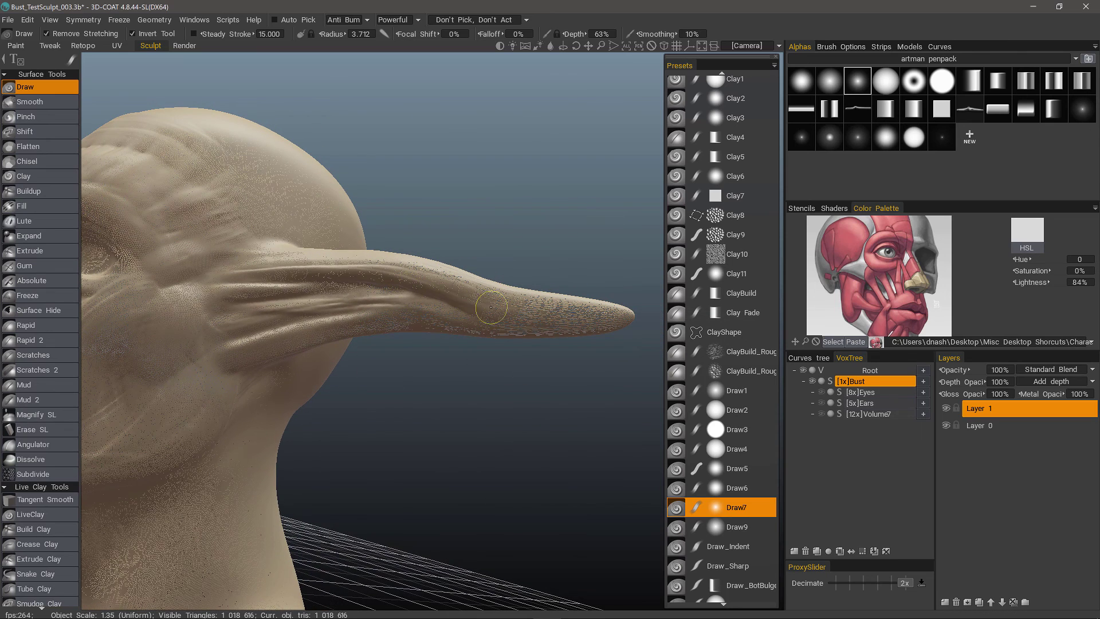
Step: Carve Draw7 grooves from the middle of the ear back to its lower base with a radius of about 2.4
{"action": "mouse_move", "coordinate": [490, 307]}
{"action": "left_mouse_down"}
{"action": "mouse_move", "coordinate": [426, 299]}
{"action": "mouse_move", "coordinate": [547, 320]}
{"action": "mouse_move", "coordinate": [493, 313]}
{"action": "left_mouse_up"}
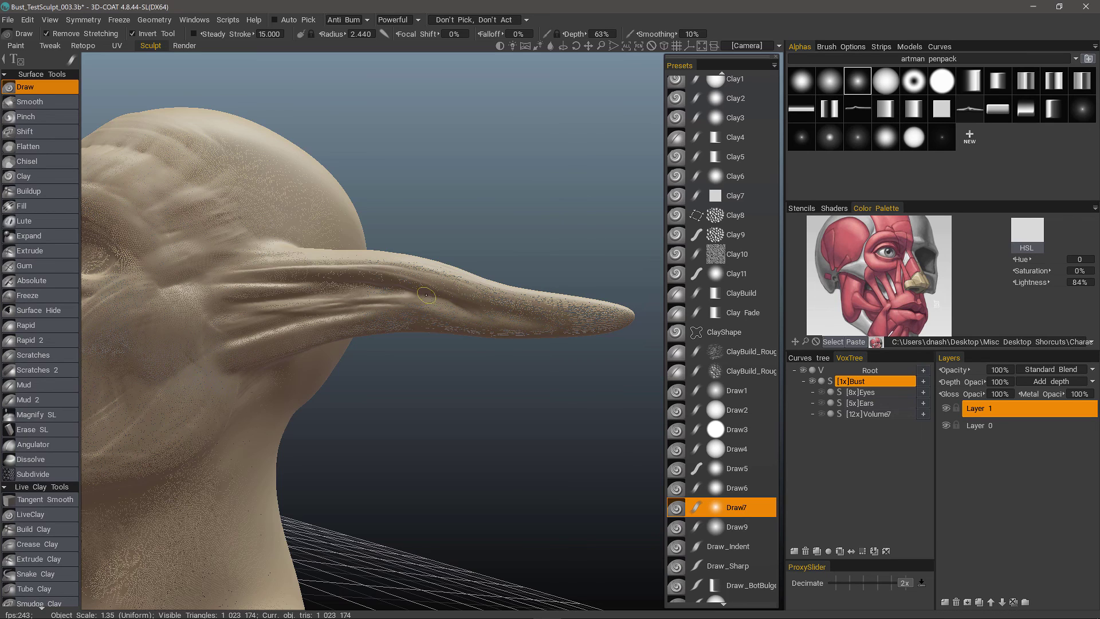
{"action": "mouse_move", "coordinate": [426, 295]}
{"action": "left_mouse_down"}
{"action": "mouse_move", "coordinate": [311, 296]}
{"action": "mouse_move", "coordinate": [240, 341]}
{"action": "left_mouse_up"}
{"action": "mouse_move", "coordinate": [340, 304]}
{"action": "left_mouse_down"}
{"action": "mouse_move", "coordinate": [230, 337]}
{"action": "mouse_move", "coordinate": [235, 350]}
{"action": "left_mouse_up"}
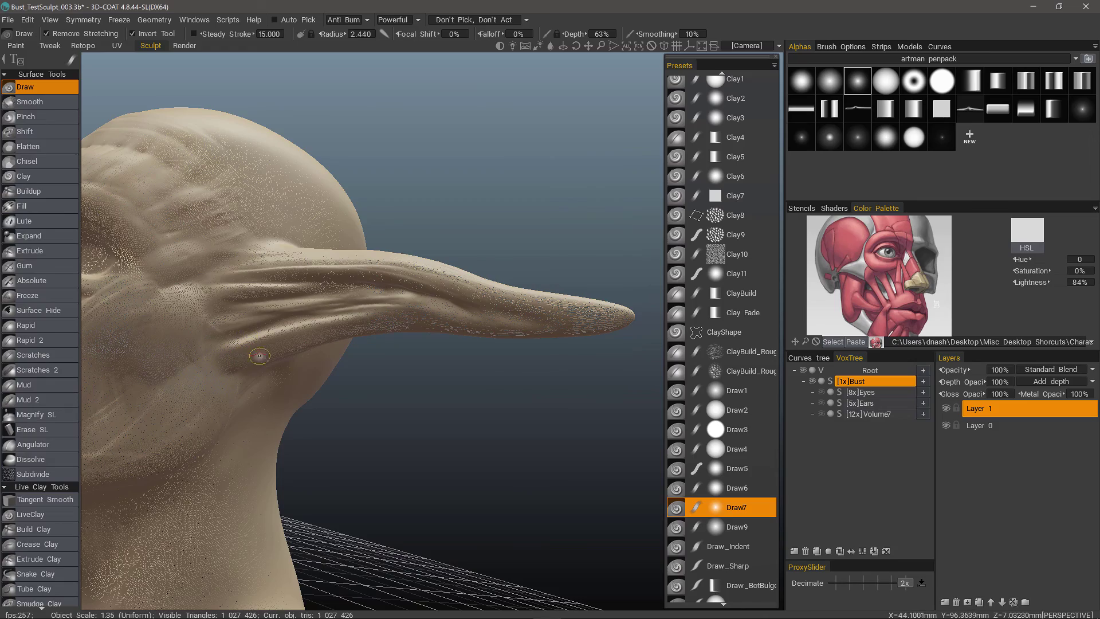
Step: Carve broad Draw7 strokes along the underside of the ear toward its base, starting with a radius of about 6.1
{"action": "right_click_drag", "start_coordinate": [260, 357], "coordinate": [277, 353]}
{"action": "mouse_move", "coordinate": [278, 353]}
{"action": "left_mouse_down", "text": "alt"}
{"action": "mouse_move", "coordinate": [289, 321]}
{"action": "mouse_move", "coordinate": [265, 279]}
{"action": "left_mouse_up", "text": "alt"}
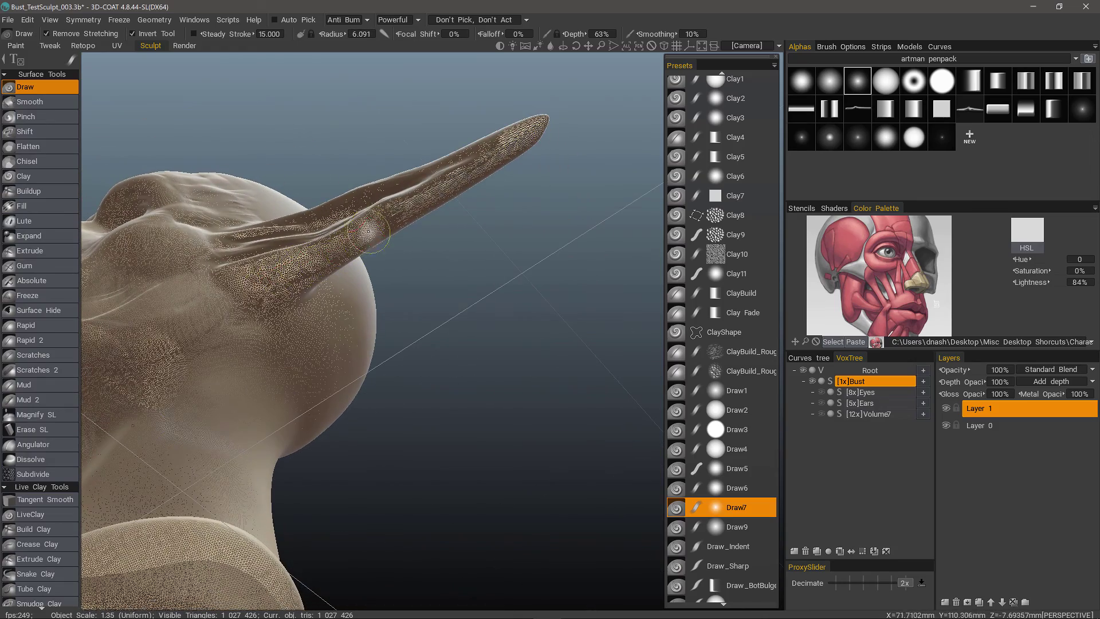
{"action": "mouse_move", "coordinate": [369, 232]}
{"action": "left_mouse_down"}
{"action": "mouse_move", "coordinate": [253, 287]}
{"action": "mouse_move", "coordinate": [299, 274]}
{"action": "left_mouse_up"}
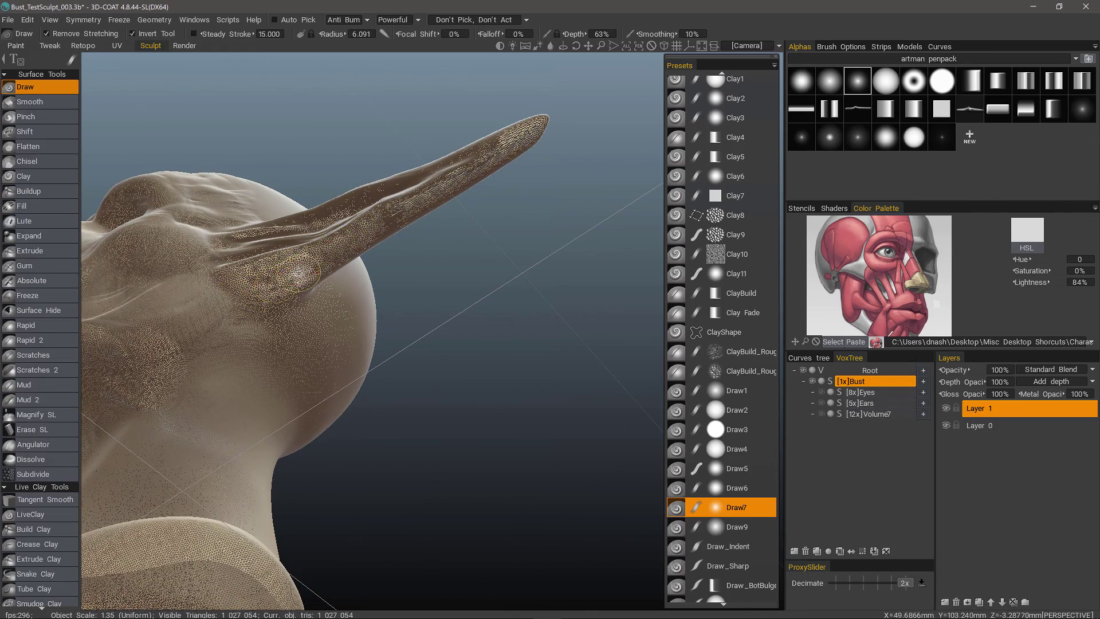
{"action": "right_click_drag", "start_coordinate": [291, 277], "coordinate": [294, 277]}
{"action": "mouse_move", "coordinate": [369, 233]}
{"action": "left_mouse_down"}
{"action": "mouse_move", "coordinate": [246, 302]}
{"action": "mouse_move", "coordinate": [316, 259]}
{"action": "mouse_move", "coordinate": [260, 296]}
{"action": "left_mouse_up"}
Step: Carve fine Draw7 creases along the upper side of the ear toward the temple with a radius of about 1.7
{"action": "mouse_move", "coordinate": [358, 267]}
{"action": "left_mouse_down", "text": "alt"}
{"action": "mouse_move", "coordinate": [378, 253]}
{"action": "mouse_move", "coordinate": [258, 304]}
{"action": "mouse_move", "coordinate": [239, 360]}
{"action": "mouse_move", "coordinate": [200, 313]}
{"action": "left_mouse_up", "text": "alt"}
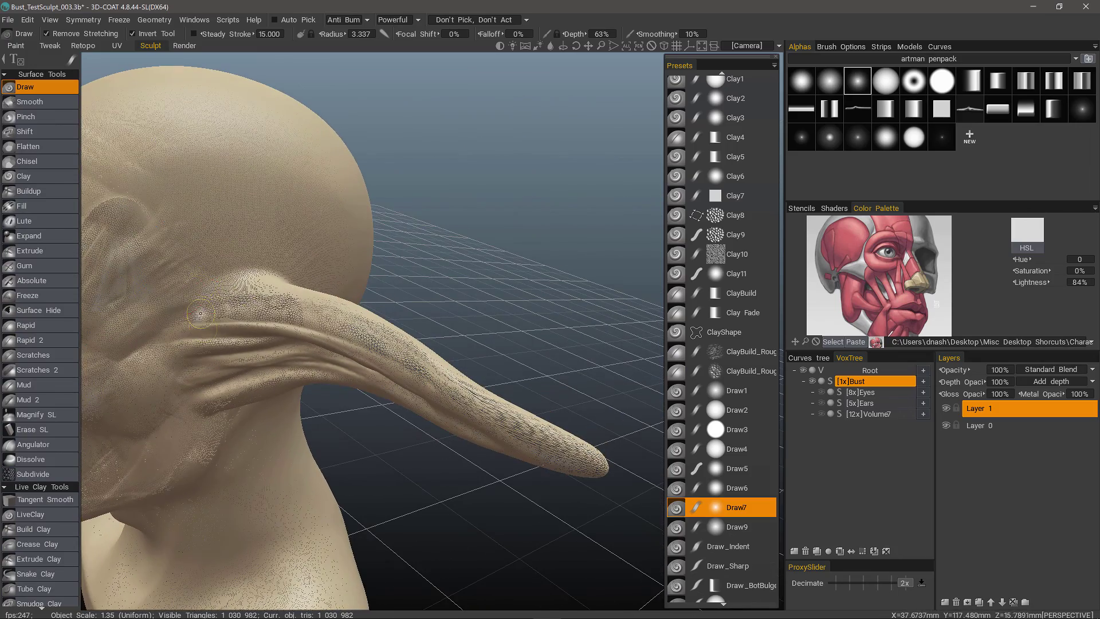
{"action": "left_click_drag", "start_coordinate": [328, 317], "coordinate": [203, 300]}
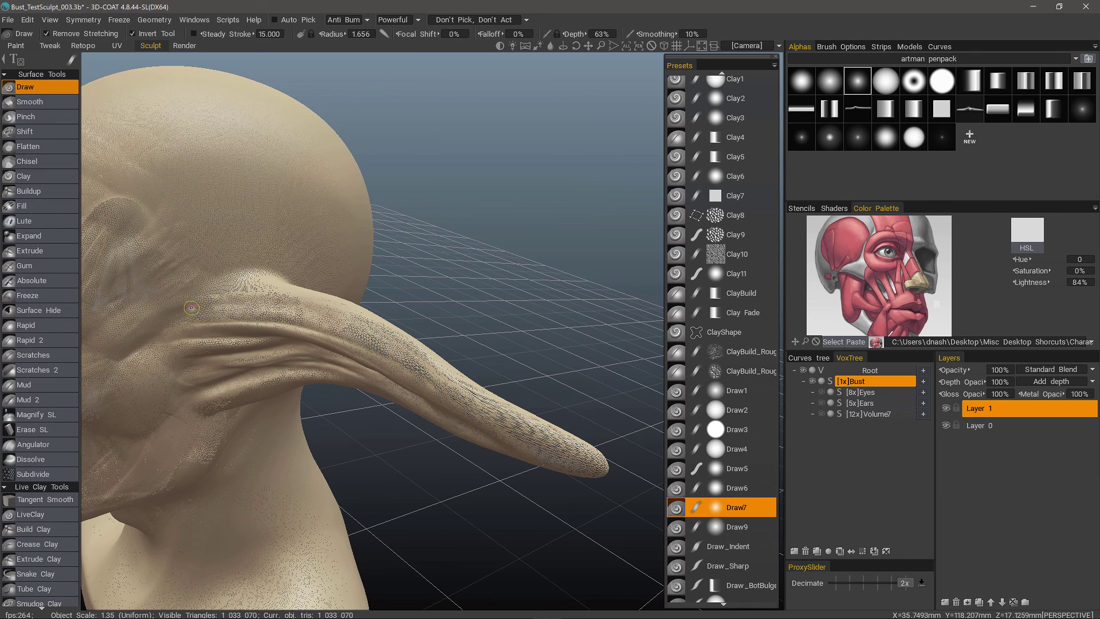
{"action": "mouse_move", "coordinate": [261, 299]}
{"action": "left_mouse_down"}
{"action": "mouse_move", "coordinate": [324, 311]}
{"action": "mouse_move", "coordinate": [296, 315]}
{"action": "left_mouse_up"}
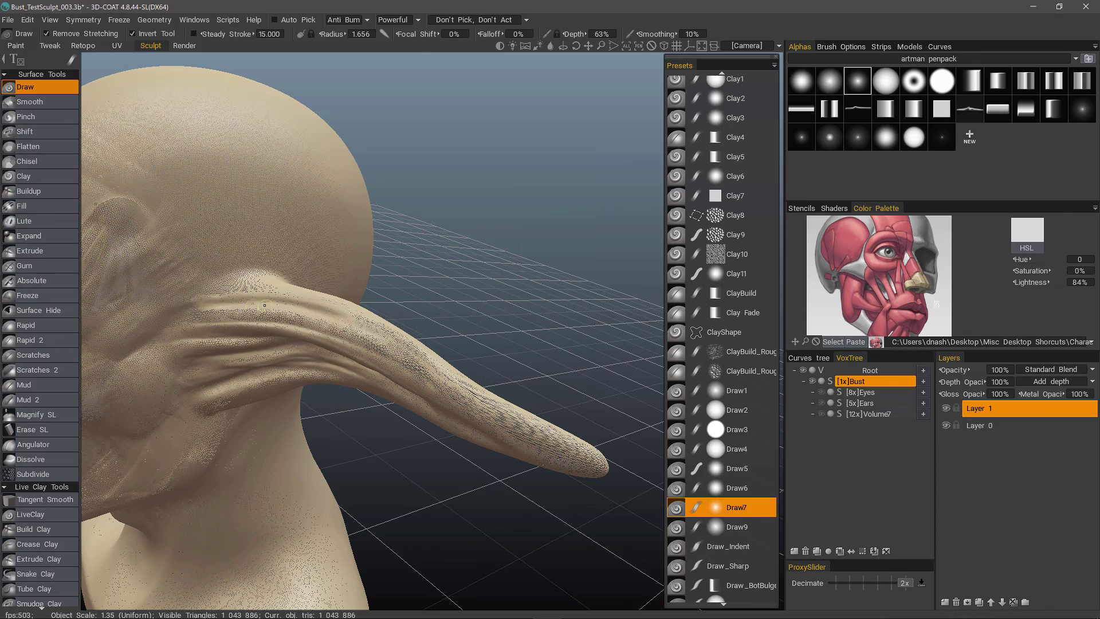
{"action": "mouse_move", "coordinate": [396, 348]}
{"action": "left_mouse_down"}
{"action": "mouse_move", "coordinate": [202, 313]}
{"action": "mouse_move", "coordinate": [271, 322]}
{"action": "mouse_move", "coordinate": [268, 310]}
{"action": "left_mouse_up"}
{"action": "right_click_drag", "start_coordinate": [268, 310], "coordinate": [586, 264]}
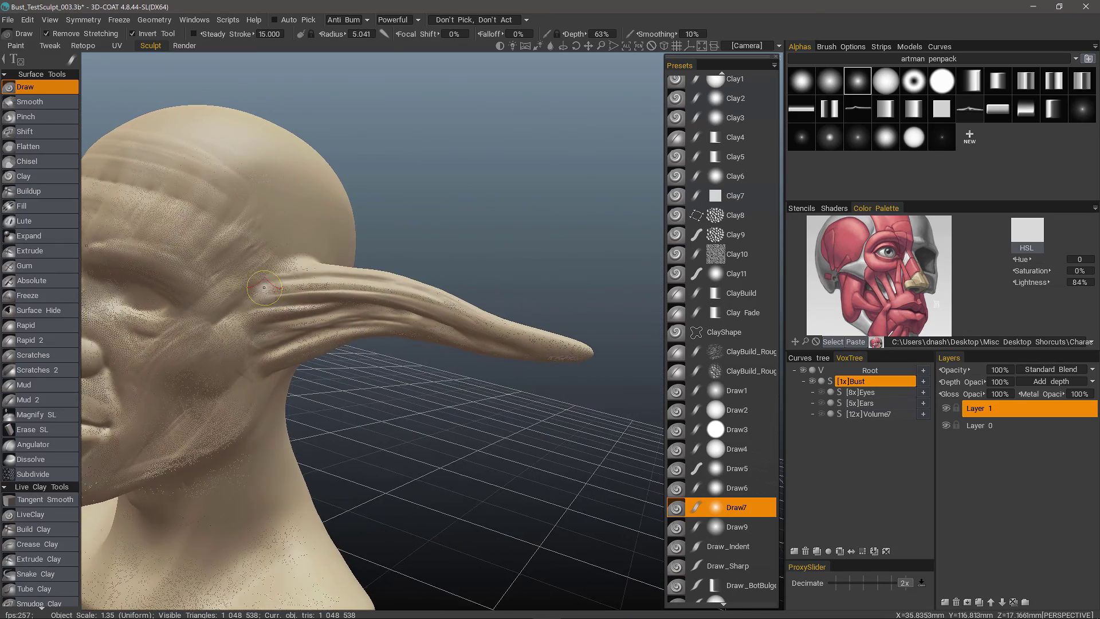
Step: Load the Clay4 brush preset and build up strokes along the upper ear, blending its base into the temple and cheek
{"action": "left_click", "coordinate": [728, 138]}
{"action": "mouse_move", "coordinate": [276, 302]}
{"action": "left_mouse_down"}
{"action": "mouse_move", "coordinate": [263, 302]}
{"action": "mouse_move", "coordinate": [447, 304]}
{"action": "left_mouse_up"}
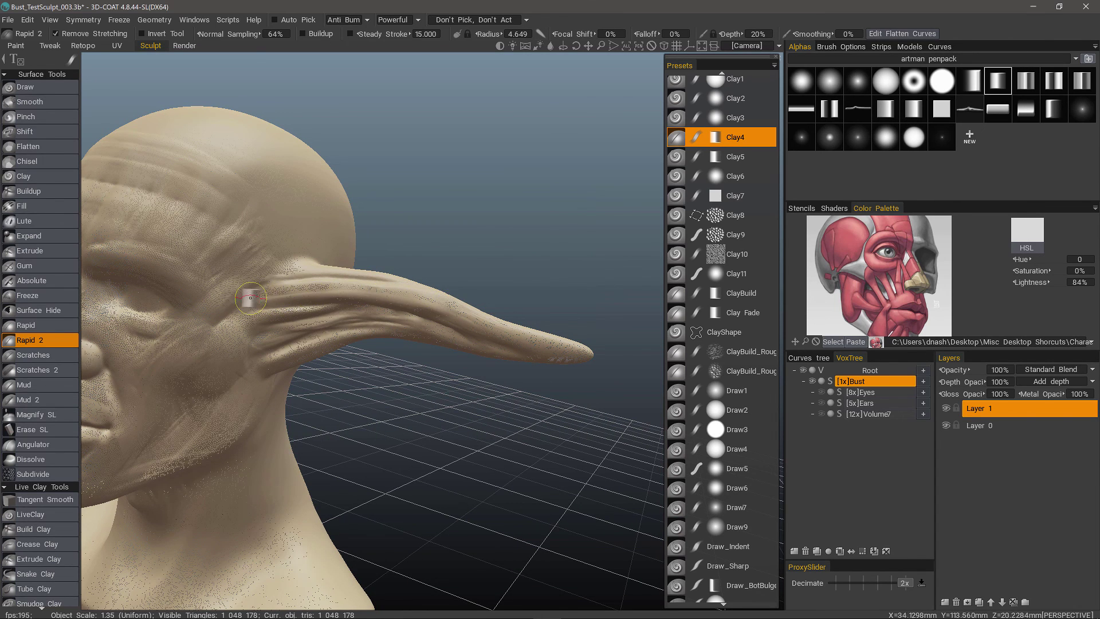
{"action": "mouse_move", "coordinate": [326, 298]}
{"action": "left_mouse_down", "text": "alt"}
{"action": "mouse_move", "coordinate": [254, 319]}
{"action": "mouse_move", "coordinate": [261, 284]}
{"action": "mouse_move", "coordinate": [276, 276]}
{"action": "left_mouse_up", "text": "alt"}
{"action": "left_click_drag", "start_coordinate": [275, 316], "coordinate": [390, 321]}
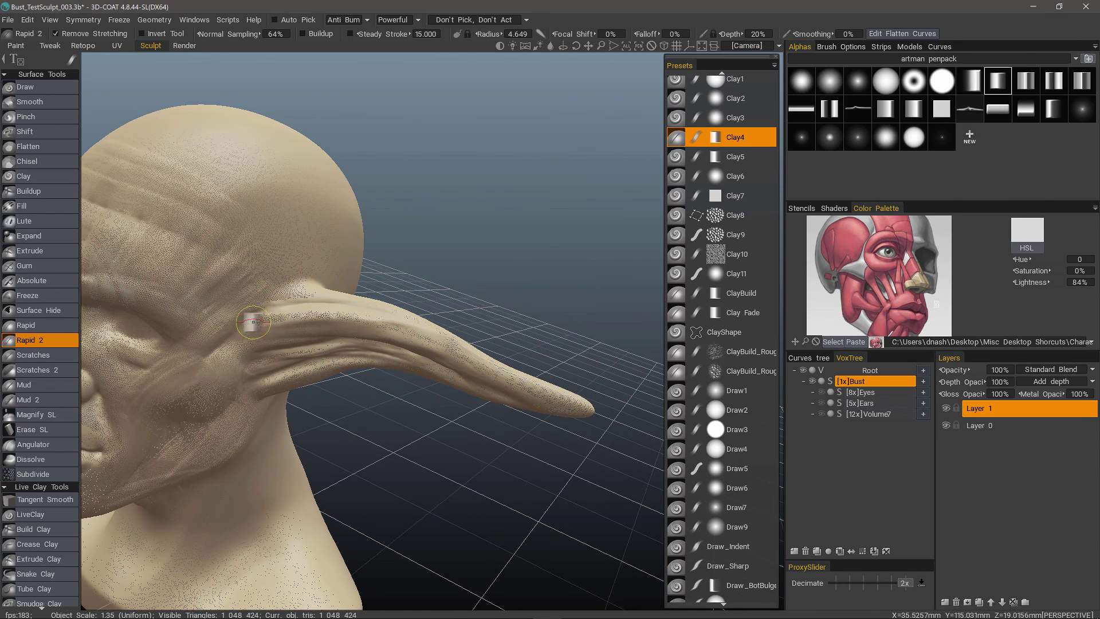
{"action": "left_click_drag", "start_coordinate": [253, 323], "coordinate": [398, 331]}
{"action": "left_click_drag", "start_coordinate": [257, 322], "coordinate": [440, 347]}
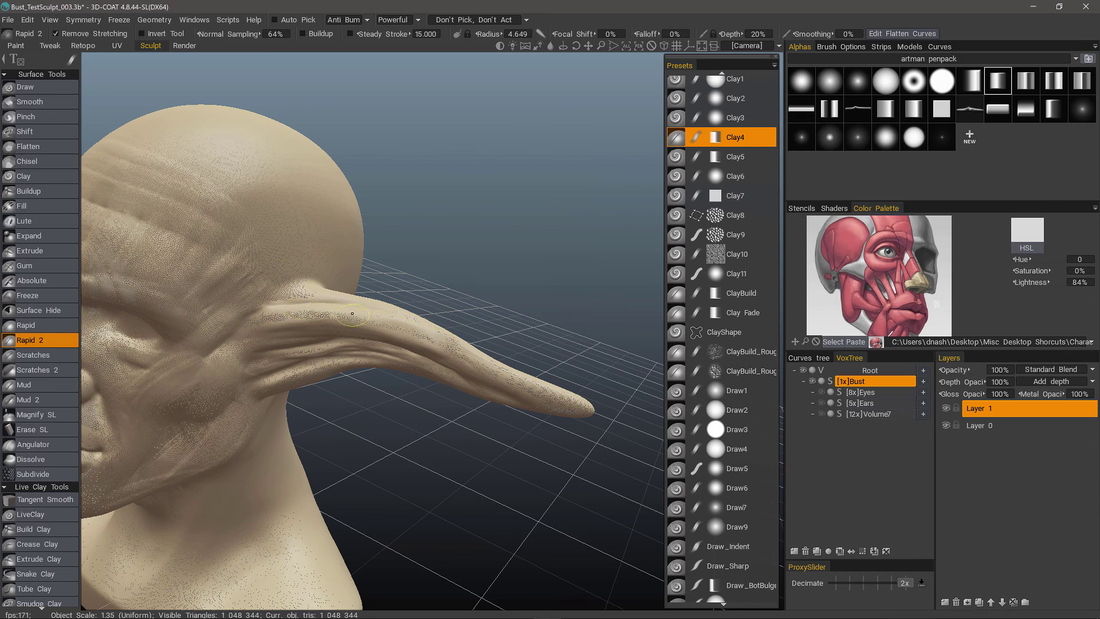
{"action": "mouse_move", "coordinate": [312, 304]}
{"action": "left_mouse_down", "text": "alt"}
{"action": "mouse_move", "coordinate": [295, 315]}
{"action": "mouse_move", "coordinate": [324, 300]}
{"action": "mouse_move", "coordinate": [302, 252]}
{"action": "left_mouse_up", "text": "alt"}
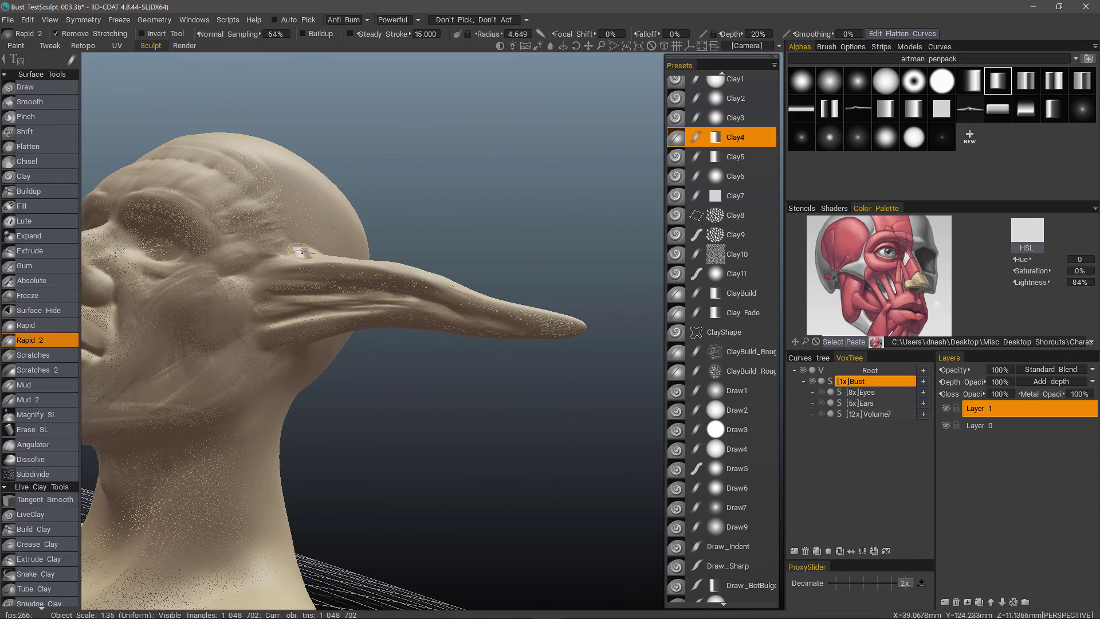
{"action": "mouse_move", "coordinate": [354, 276]}
{"action": "left_mouse_down"}
{"action": "mouse_move", "coordinate": [194, 287]}
{"action": "mouse_move", "coordinate": [204, 277]}
{"action": "left_mouse_up"}
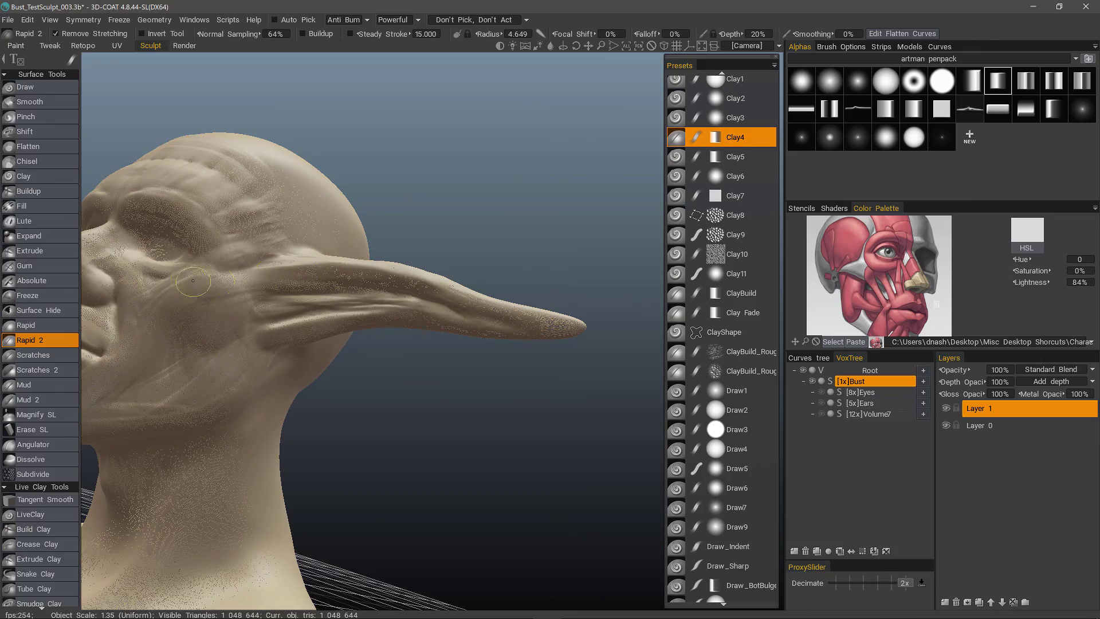
Step: Reduce the Clay4 brush radius to about 3.1 for work around the nose and mouth
{"action": "mouse_move", "coordinate": [261, 251]}
{"action": "left_mouse_down", "text": "alt"}
{"action": "mouse_move", "coordinate": [332, 226]}
{"action": "mouse_move", "coordinate": [294, 338]}
{"action": "left_mouse_up", "text": "alt"}
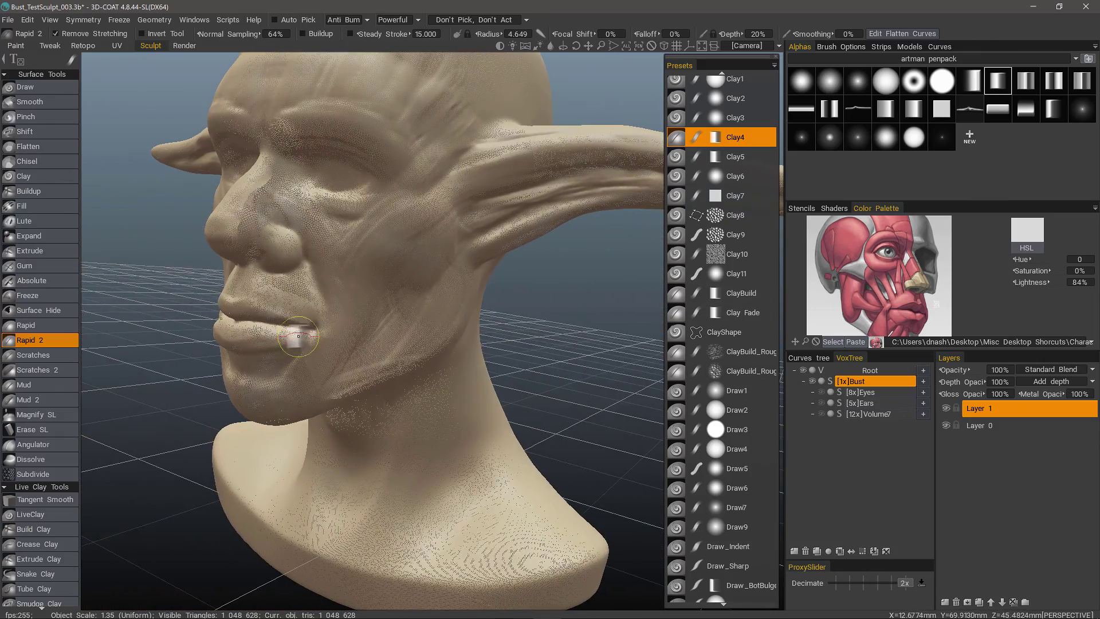
{"action": "key", "text": "bracketleft"}
{"action": "key", "text": "bracketleft"}
{"action": "key", "text": "bracketleft"}
{"action": "key", "text": "bracketleft"}
{"action": "mouse_move", "coordinate": [309, 241]}
{"action": "left_mouse_down", "text": "alt"}
{"action": "mouse_move", "coordinate": [290, 206]}
{"action": "mouse_move", "coordinate": [272, 249]}
{"action": "left_mouse_up", "text": "alt"}
{"action": "right_click_drag", "start_coordinate": [272, 249], "coordinate": [252, 292], "text": "alt"}
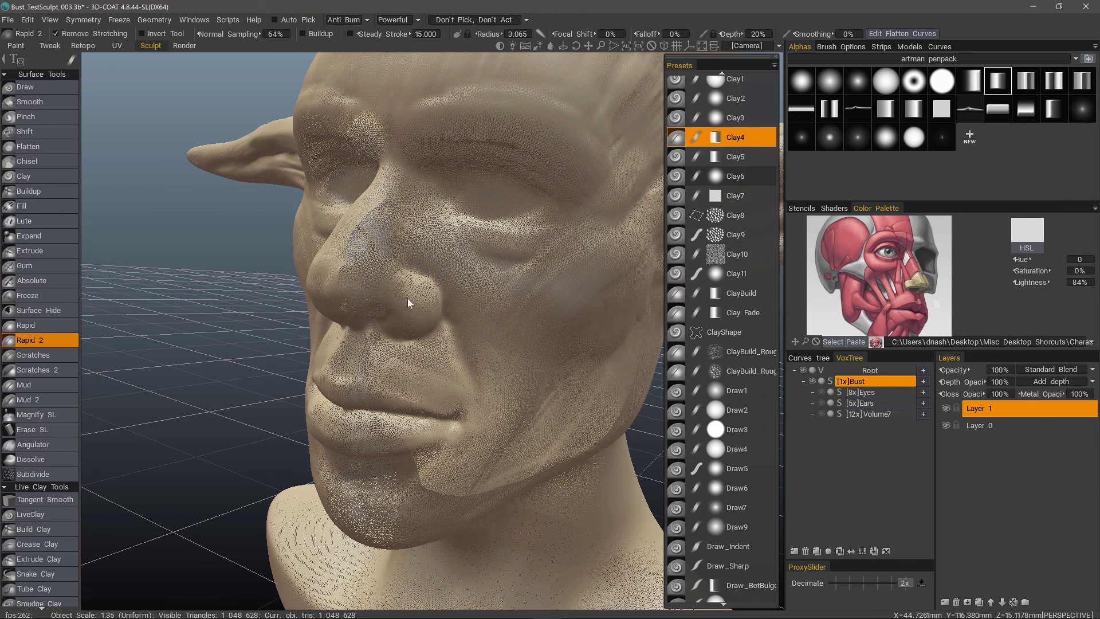
Step: Load the Clay6 brush preset, enable Remove Stretching and build up the nose with a radius of about 3.5
{"action": "key", "text": "c"}
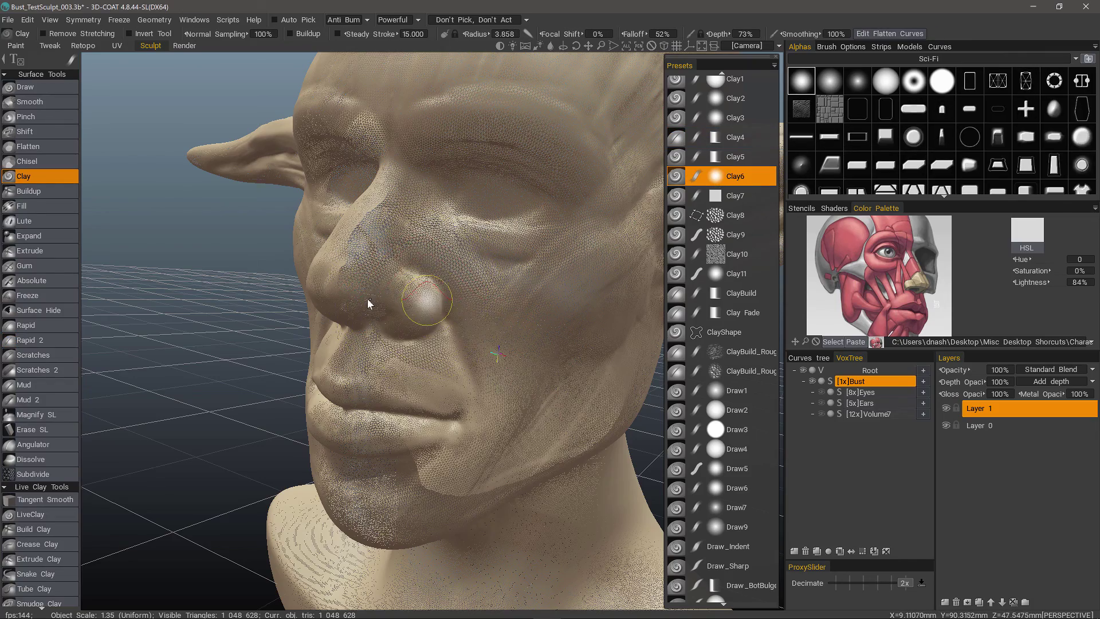
{"action": "middle_click_drag", "start_coordinate": [368, 304], "coordinate": [404, 284]}
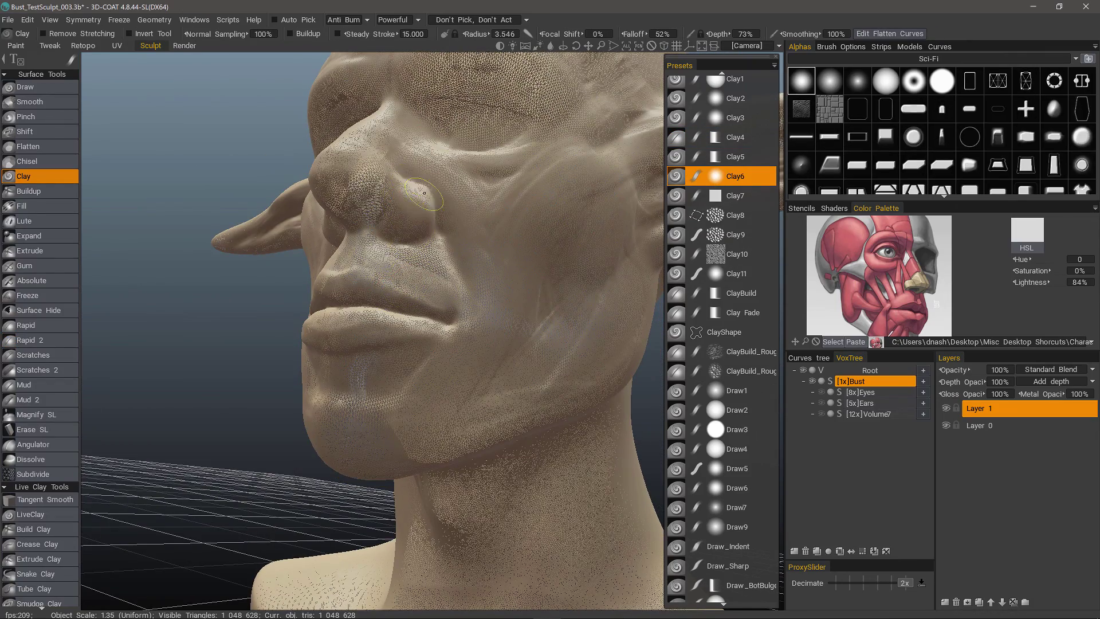
{"action": "middle_click_drag", "start_coordinate": [424, 193], "coordinate": [394, 255]}
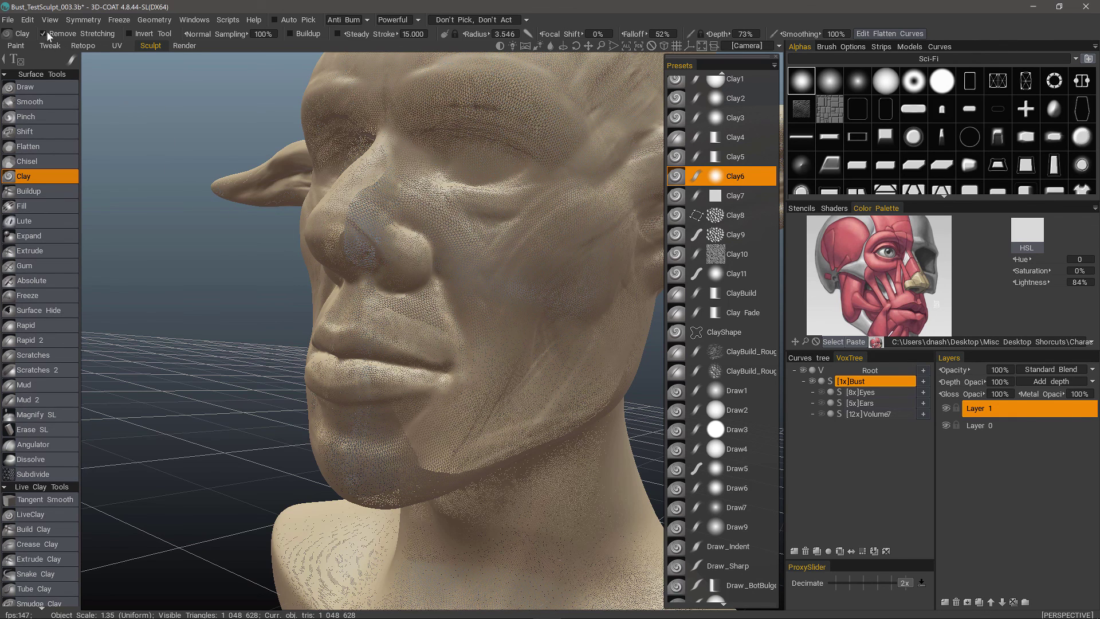
{"action": "mouse_move", "coordinate": [375, 263]}
{"action": "left_mouse_down"}
{"action": "mouse_move", "coordinate": [412, 243]}
{"action": "mouse_move", "coordinate": [396, 243]}
{"action": "mouse_move", "coordinate": [405, 268]}
{"action": "mouse_move", "coordinate": [390, 245]}
{"action": "mouse_move", "coordinate": [385, 263]}
{"action": "mouse_move", "coordinate": [382, 230]}
{"action": "mouse_move", "coordinate": [426, 249]}
{"action": "mouse_move", "coordinate": [361, 252]}
{"action": "mouse_move", "coordinate": [346, 233]}
{"action": "left_mouse_up"}
{"action": "scroll", "coordinate": [392, 248], "scroll_direction": "down", "scroll_amount": 1}
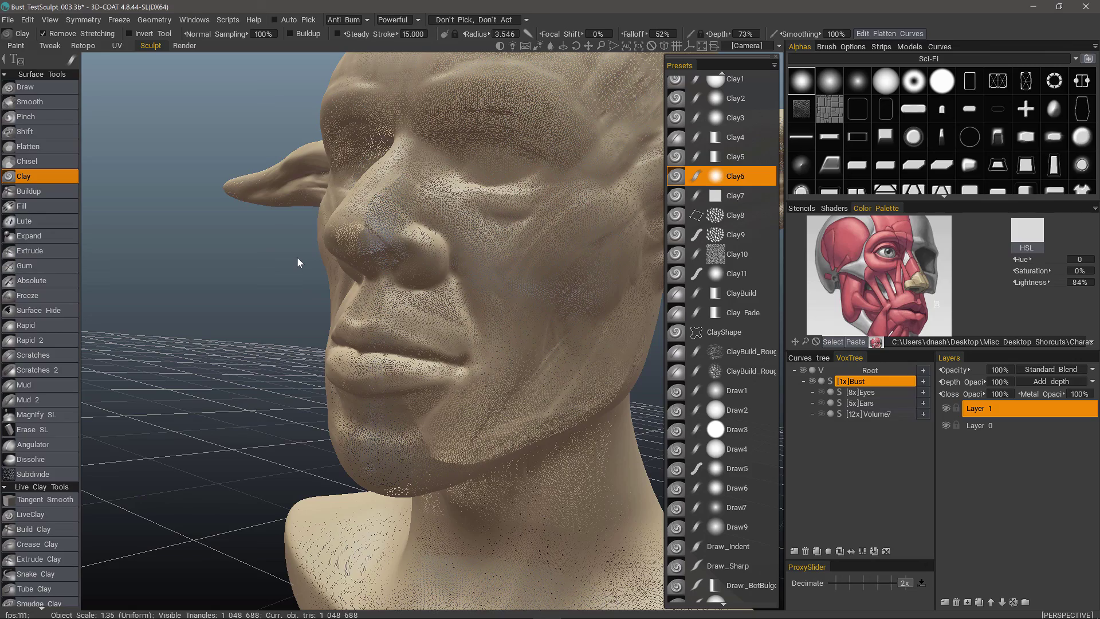
Step: Work over the cheek in front of the ear base with Clay6 at a radius of about 6.7
{"action": "left_click_drag", "start_coordinate": [297, 258], "coordinate": [344, 243]}
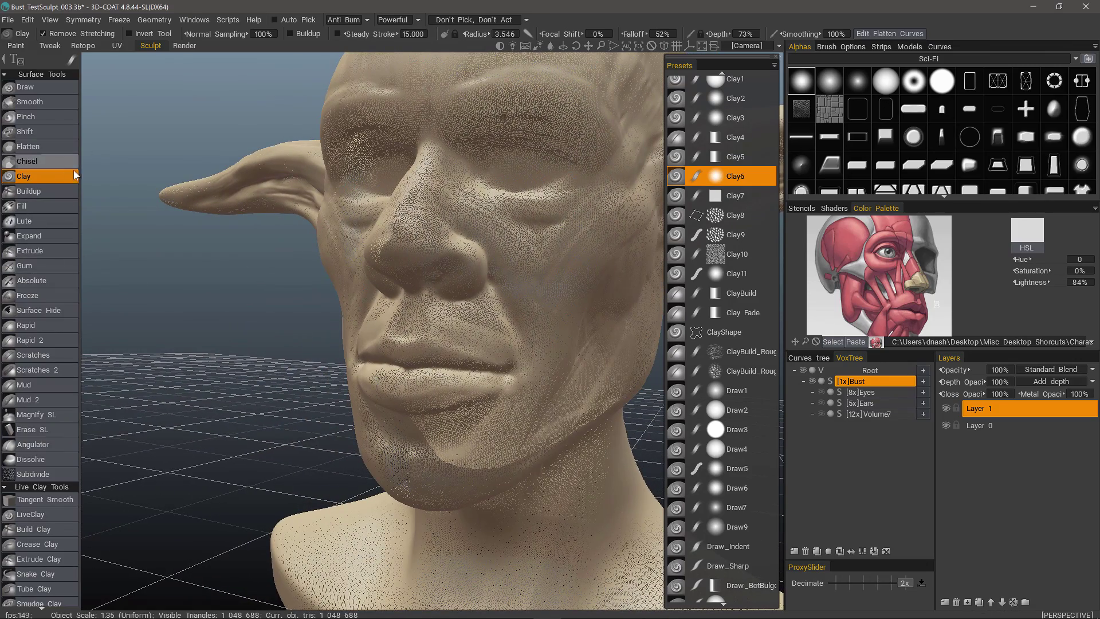
{"action": "left_click_drag", "start_coordinate": [258, 247], "coordinate": [338, 252]}
{"action": "left_click_drag", "start_coordinate": [427, 255], "coordinate": [429, 269], "text": "alt"}
{"action": "mouse_move", "coordinate": [491, 249]}
{"action": "left_mouse_down", "text": "alt"}
{"action": "mouse_move", "coordinate": [324, 258]}
{"action": "mouse_move", "coordinate": [432, 352]}
{"action": "mouse_move", "coordinate": [387, 349]}
{"action": "left_mouse_up", "text": "alt"}
{"action": "mouse_move", "coordinate": [401, 350]}
{"action": "left_mouse_down", "text": "alt"}
{"action": "mouse_move", "coordinate": [435, 353]}
{"action": "mouse_move", "coordinate": [382, 358]}
{"action": "mouse_move", "coordinate": [401, 346]}
{"action": "mouse_move", "coordinate": [418, 362]}
{"action": "mouse_move", "coordinate": [508, 367]}
{"action": "mouse_move", "coordinate": [482, 361]}
{"action": "mouse_move", "coordinate": [573, 338]}
{"action": "left_mouse_up", "text": "alt"}
{"action": "right_click_drag", "start_coordinate": [449, 285], "coordinate": [492, 285]}
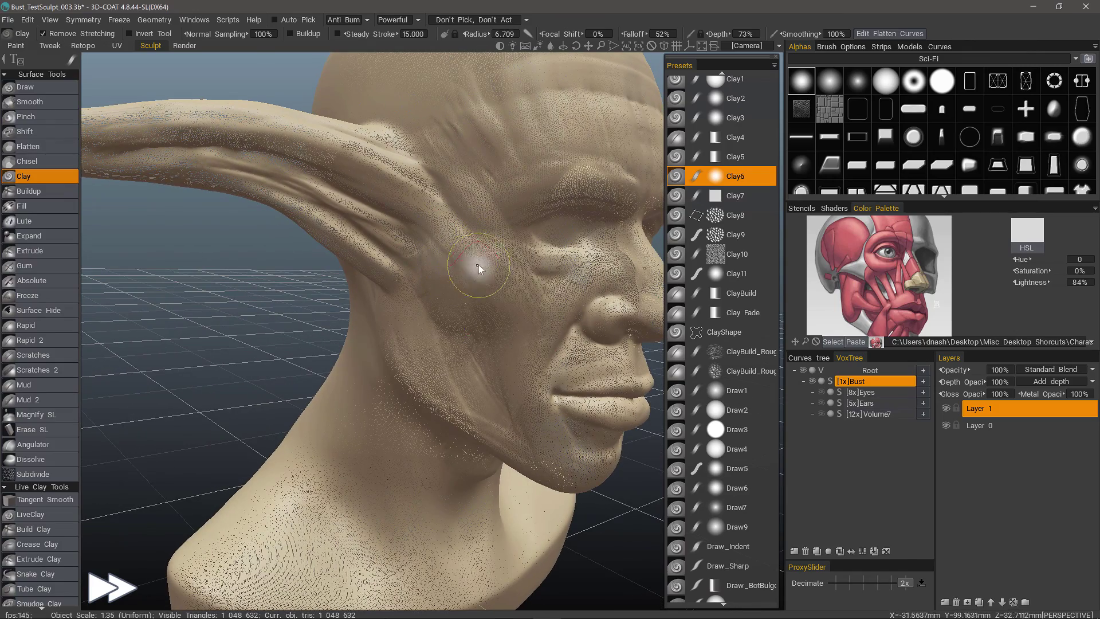
Step: Load the Clay4 brush preset and sculpt strokes across the cheek below the eye with a radius of about 4.6
{"action": "left_click", "coordinate": [735, 137]}
{"action": "left_click_drag", "start_coordinate": [526, 289], "coordinate": [462, 277]}
{"action": "mouse_move", "coordinate": [503, 341]}
{"action": "left_mouse_down", "text": "alt"}
{"action": "mouse_move", "coordinate": [471, 275]}
{"action": "mouse_move", "coordinate": [432, 290]}
{"action": "mouse_move", "coordinate": [490, 302]}
{"action": "mouse_move", "coordinate": [545, 235]}
{"action": "left_mouse_up", "text": "alt"}
{"action": "left_click_drag", "start_coordinate": [464, 316], "coordinate": [461, 295], "text": "alt"}
{"action": "right_click_drag", "start_coordinate": [503, 338], "coordinate": [475, 338]}
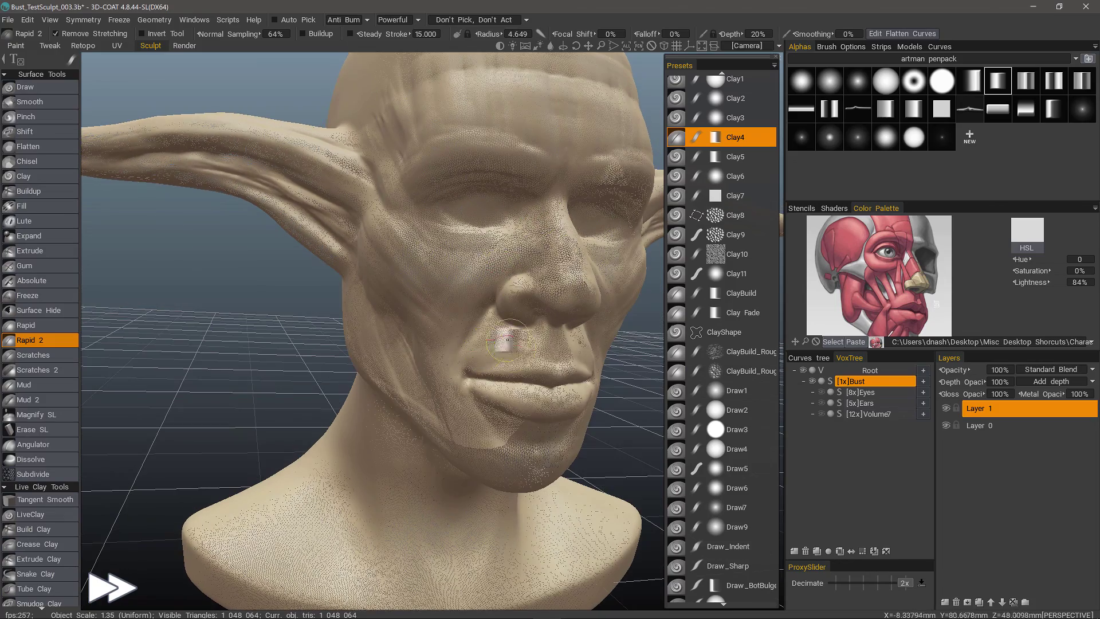
Step: Disable Remove Stretching and refine the mouth area, nose and smile folds with Clay4 at a radius of about 2.5 to 2.8
{"action": "mouse_move", "coordinate": [529, 360]}
{"action": "left_mouse_down"}
{"action": "mouse_move", "coordinate": [494, 362]}
{"action": "mouse_move", "coordinate": [499, 344]}
{"action": "left_mouse_up"}
{"action": "mouse_move", "coordinate": [498, 344]}
{"action": "left_mouse_down", "text": "alt"}
{"action": "mouse_move", "coordinate": [458, 324]}
{"action": "mouse_move", "coordinate": [452, 275]}
{"action": "mouse_move", "coordinate": [500, 373]}
{"action": "left_mouse_up", "text": "alt"}
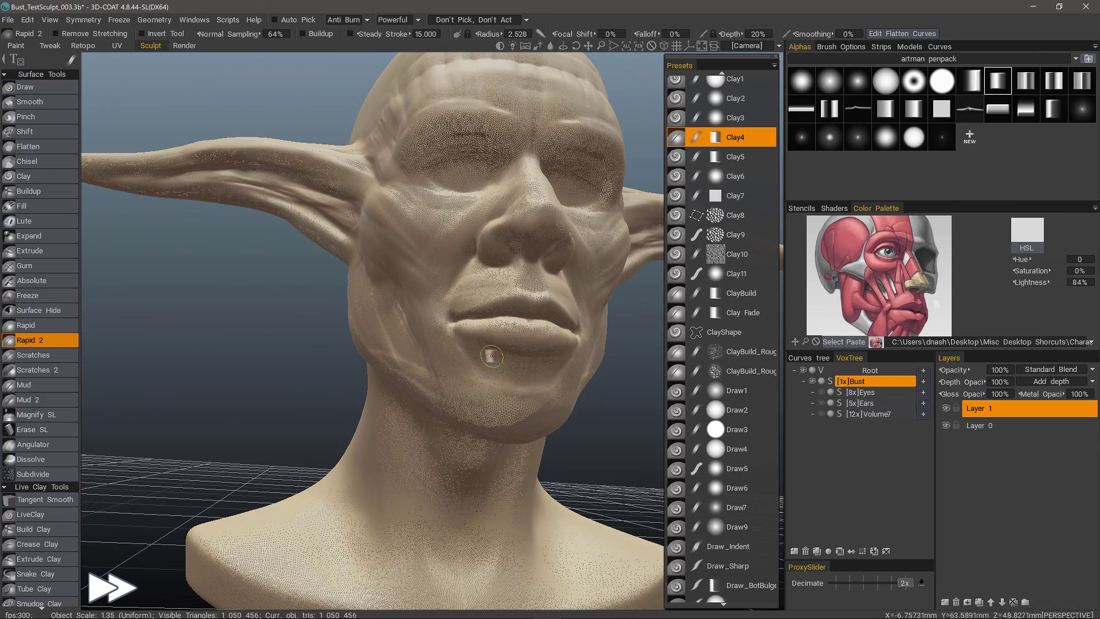
{"action": "right_click_drag", "start_coordinate": [497, 376], "coordinate": [523, 395]}
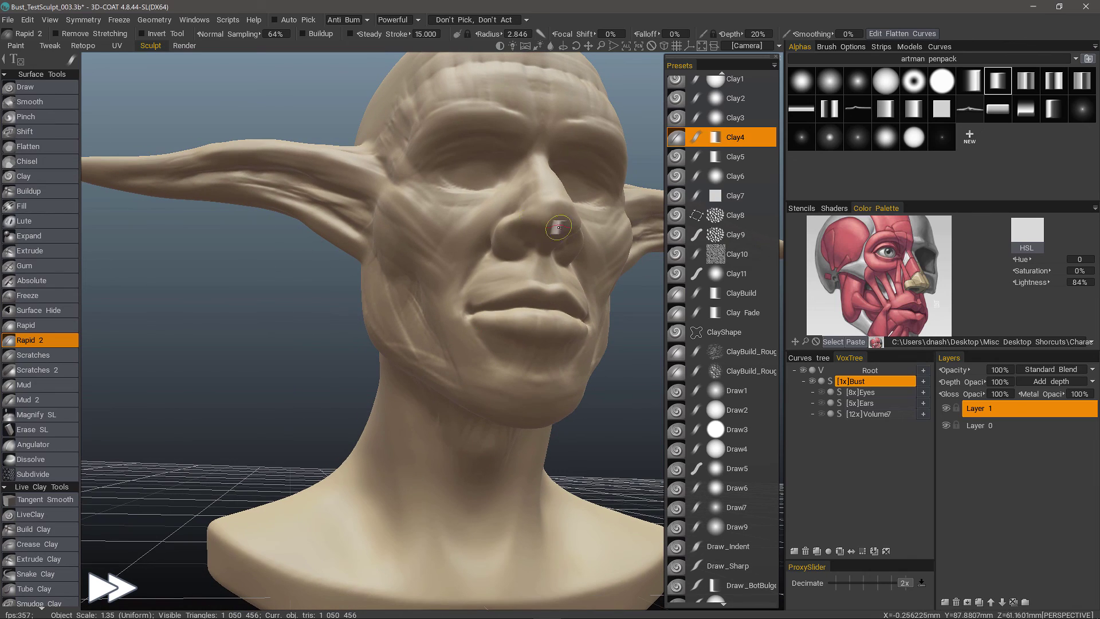
{"action": "mouse_move", "coordinate": [566, 201]}
{"action": "right_mouse_down"}
{"action": "mouse_move", "coordinate": [535, 396]}
{"action": "mouse_move", "coordinate": [452, 393]}
{"action": "mouse_move", "coordinate": [383, 371]}
{"action": "mouse_move", "coordinate": [429, 358]}
{"action": "mouse_move", "coordinate": [400, 375]}
{"action": "mouse_move", "coordinate": [410, 373]}
{"action": "right_mouse_up"}
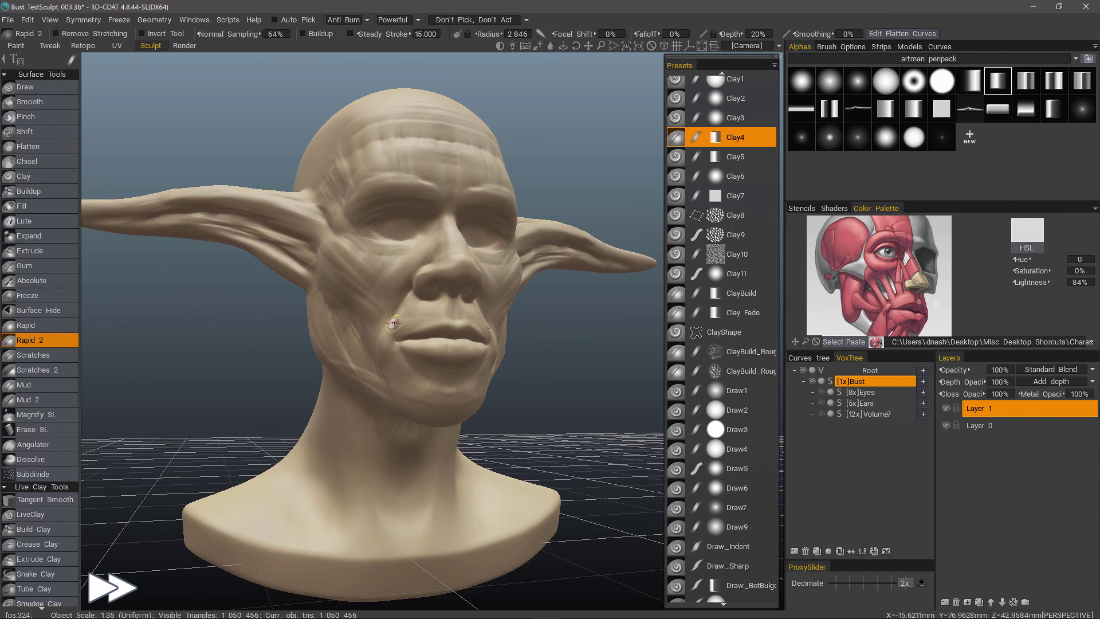
{"action": "mouse_move", "coordinate": [393, 323]}
{"action": "right_mouse_down"}
{"action": "mouse_move", "coordinate": [352, 350]}
{"action": "mouse_move", "coordinate": [421, 282]}
{"action": "mouse_move", "coordinate": [366, 282]}
{"action": "right_mouse_up"}
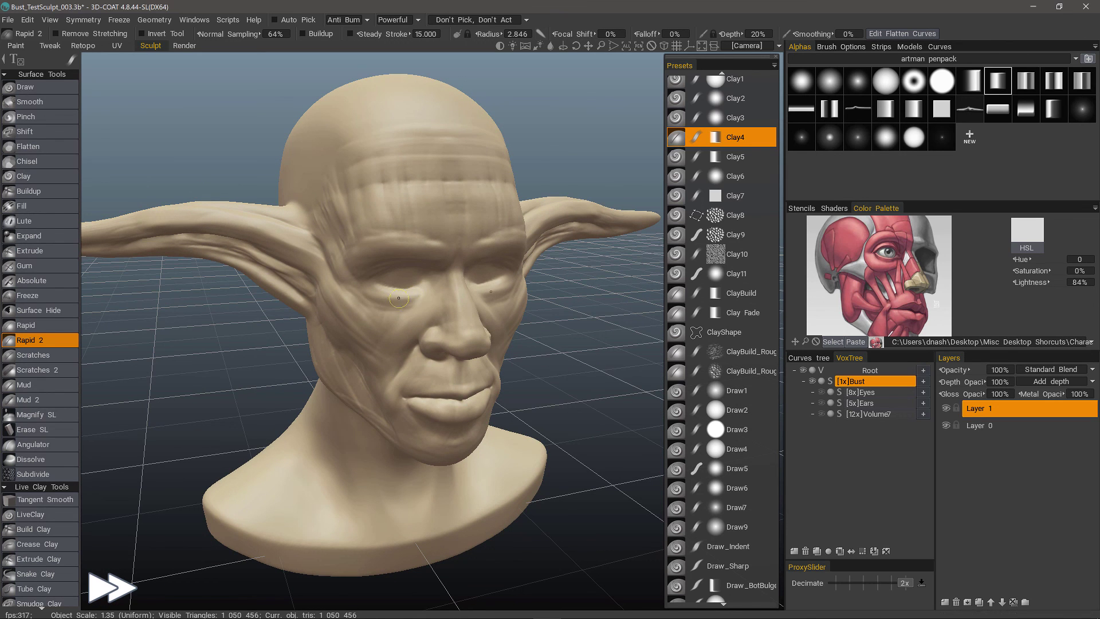
Step: Sculpt finer Clay4 strokes on the cheek between the eye and the ear base with a radius of about 1.6
{"action": "right_click_drag", "start_coordinate": [374, 288], "coordinate": [298, 324]}
{"action": "middle_click_drag", "start_coordinate": [297, 324], "coordinate": [543, 298]}
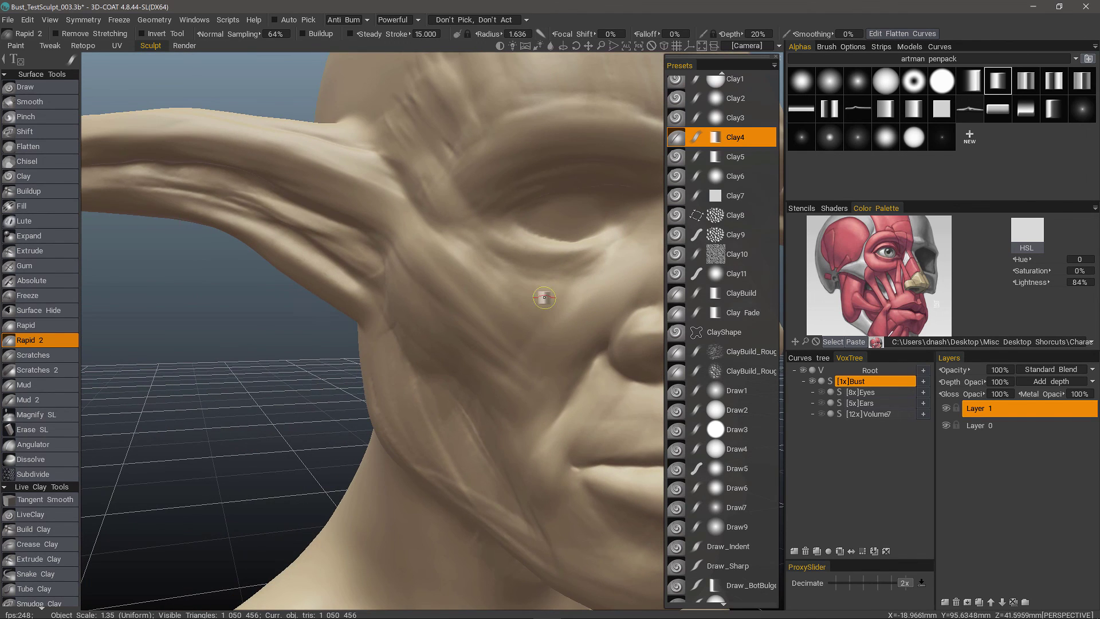
{"action": "mouse_move", "coordinate": [536, 309]}
{"action": "right_mouse_down"}
{"action": "mouse_move", "coordinate": [476, 310]}
{"action": "mouse_move", "coordinate": [405, 253]}
{"action": "mouse_move", "coordinate": [491, 290]}
{"action": "mouse_move", "coordinate": [471, 367]}
{"action": "mouse_move", "coordinate": [508, 298]}
{"action": "right_mouse_up"}
Step: Show the wireframe and examine the mesh density of the face and ears from both sides of the bust
{"action": "key", "text": "w"}
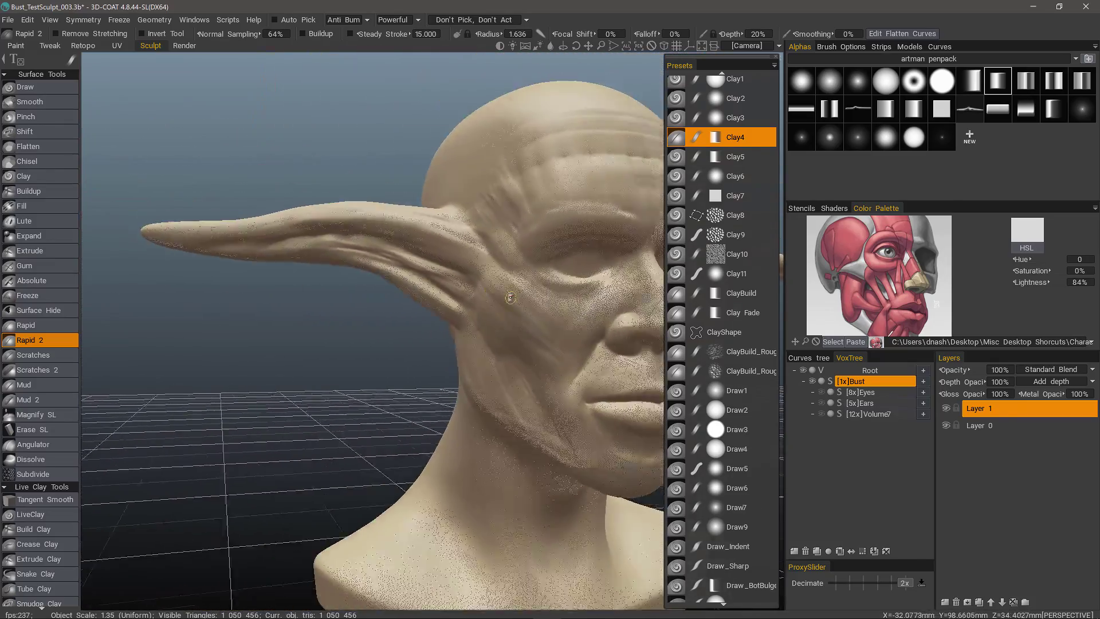
{"action": "left_click_drag", "start_coordinate": [508, 298], "coordinate": [384, 257], "text": "alt"}
{"action": "right_click_drag", "start_coordinate": [384, 256], "coordinate": [394, 294]}
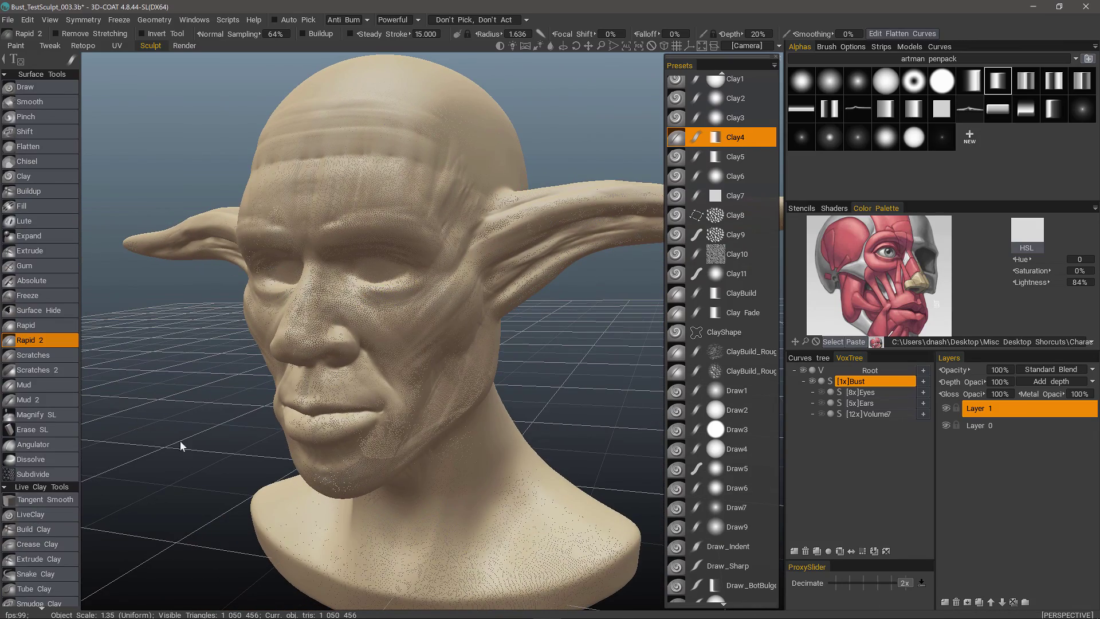
{"action": "right_click_drag", "start_coordinate": [180, 441], "coordinate": [121, 51]}
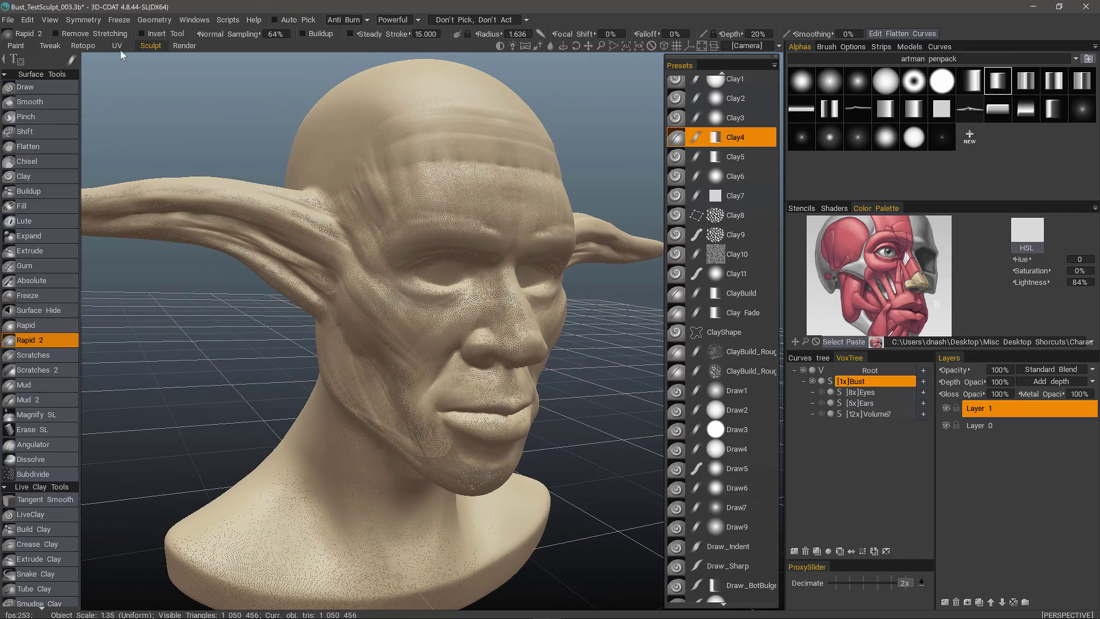